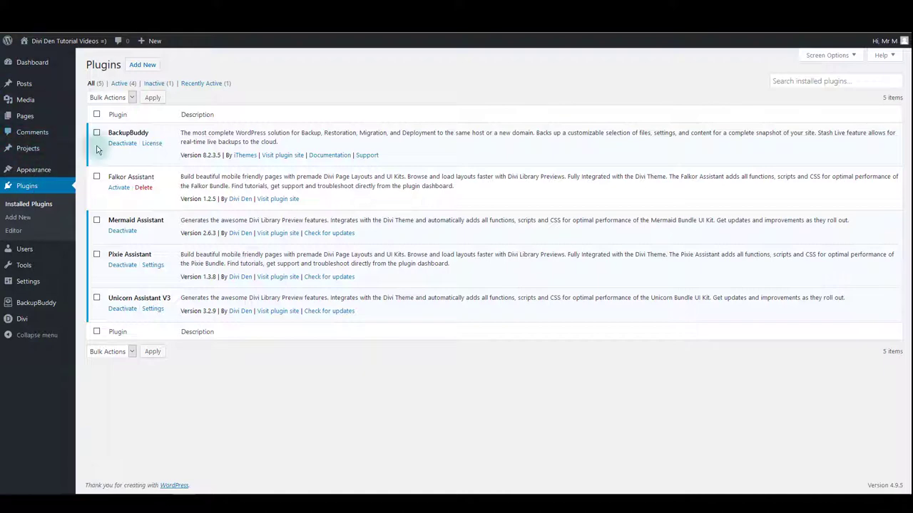
# - Upload divi-den-on-demand-beta-plugin-v1-2-9.zip as a new plugin and install it
pyautogui.click(145, 67)
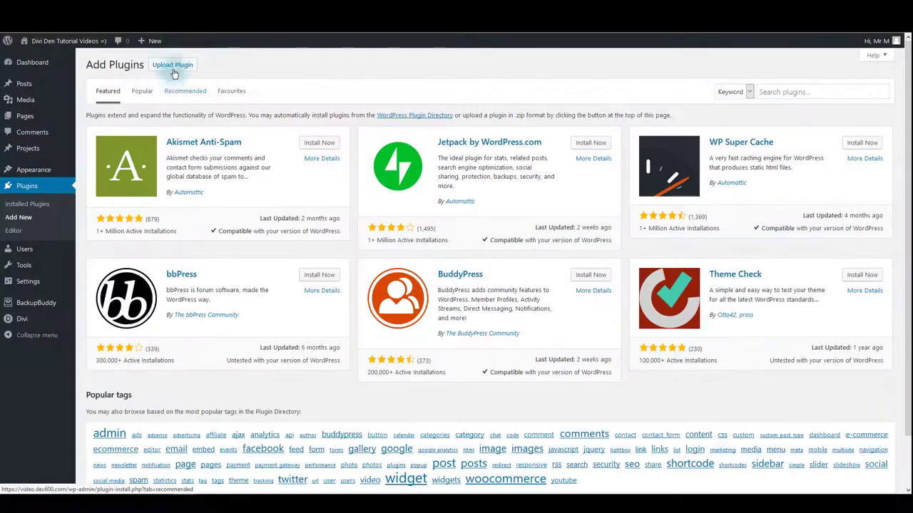
pyautogui.click(174, 70)
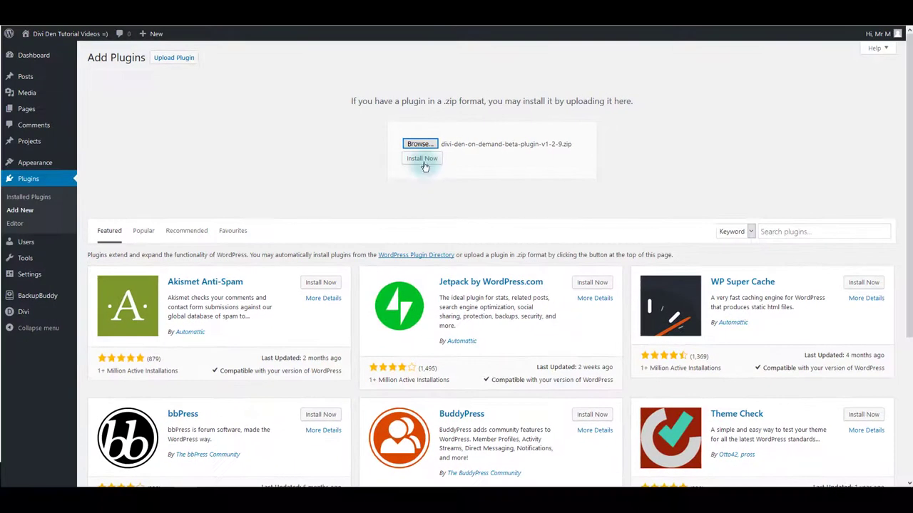
pyautogui.click(421, 160)
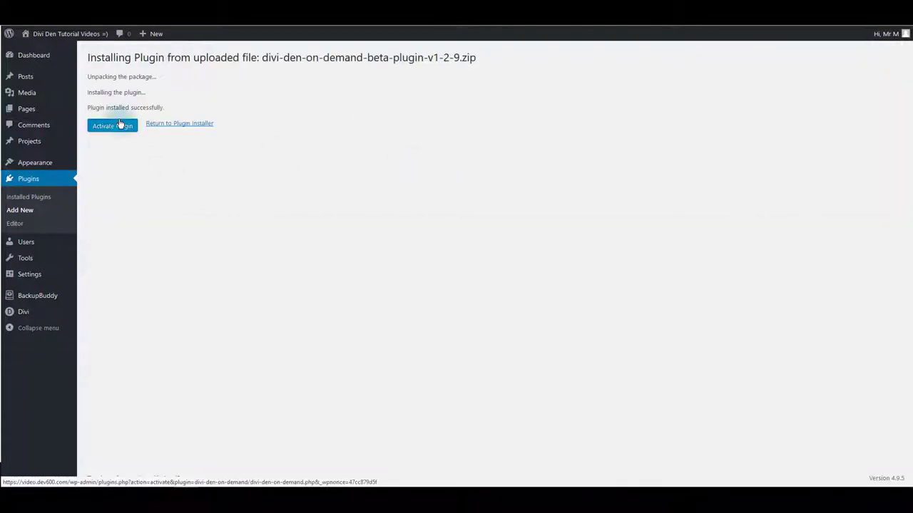
# - Activate the Divi Den on Demand plugin and open the Divi Builder's Load Layout library
pyautogui.click(120, 125)
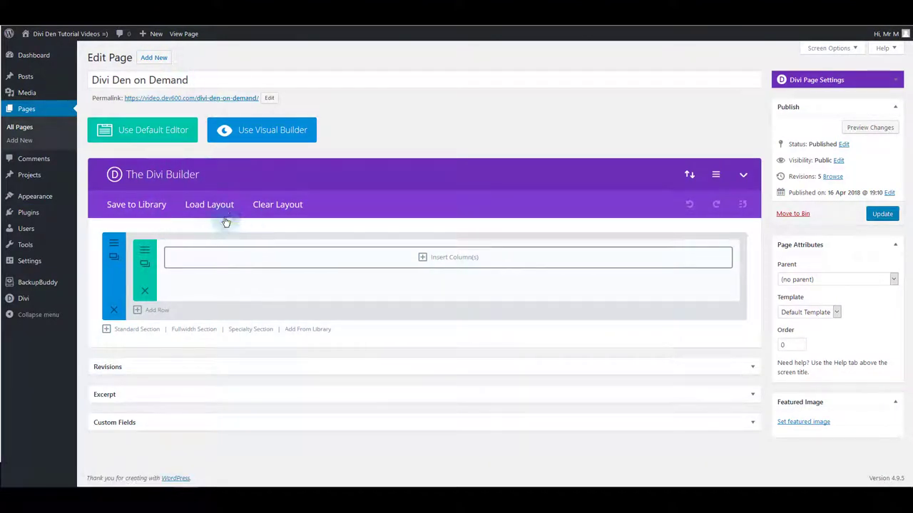
pyautogui.click(207, 206)
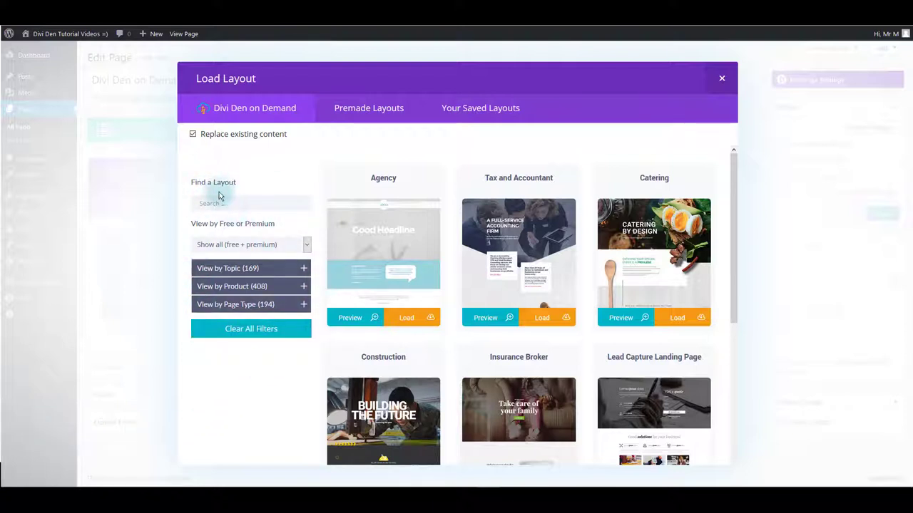
# - Check the Free/Premium, Topic, Product and Page Type filters, keeping both free and premium layouts
pyautogui.click(230, 244)
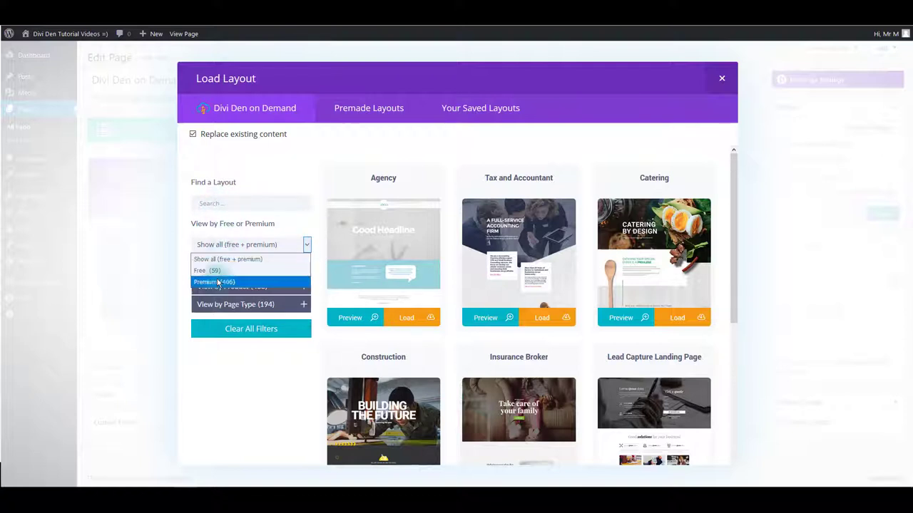
pyautogui.click(226, 259)
pyautogui.click(237, 269)
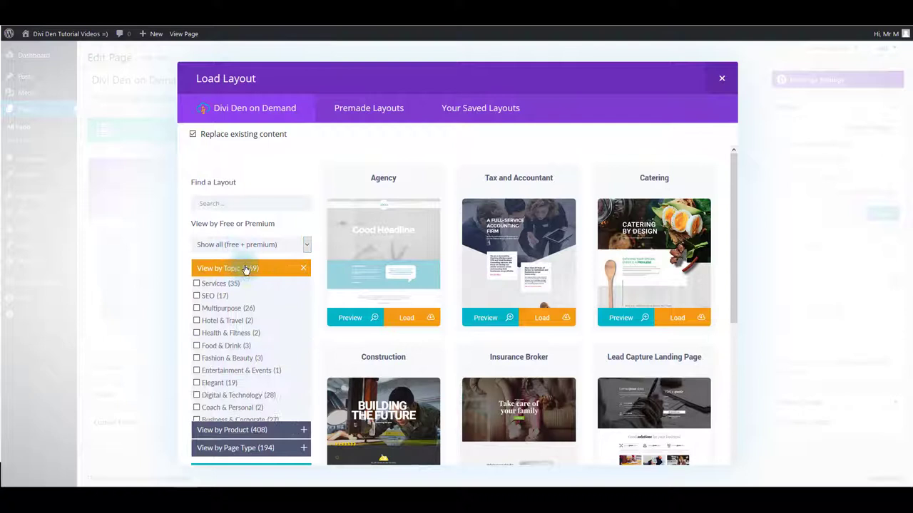
pyautogui.click(239, 269)
pyautogui.click(233, 291)
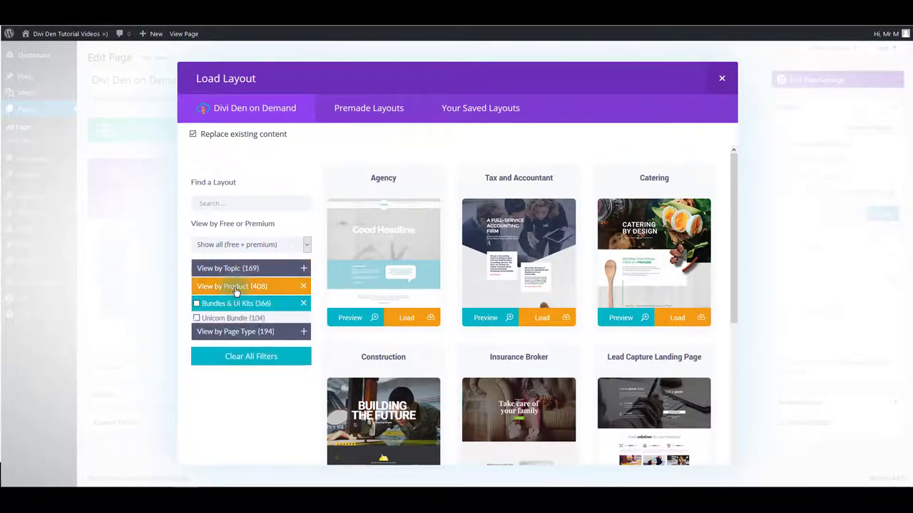
pyautogui.click(237, 288)
pyautogui.click(243, 310)
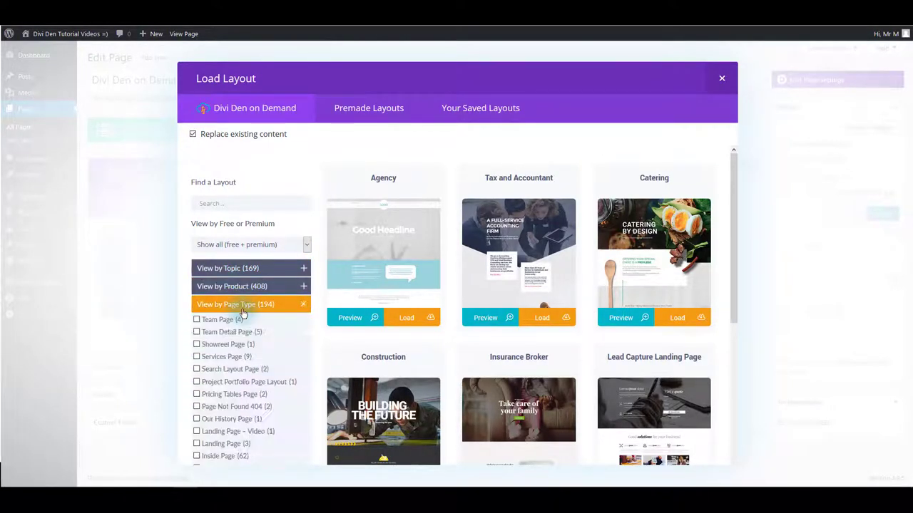
pyautogui.click(242, 308)
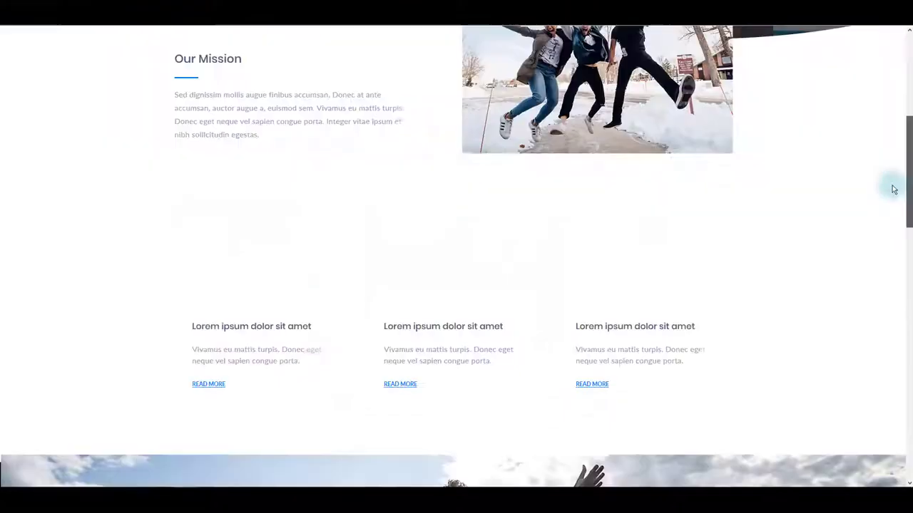
pyautogui.scroll(-6, 894, 189)
# - Scroll through the DDD Landing layout preview and close it
pyautogui.scroll(10, 894, 200)
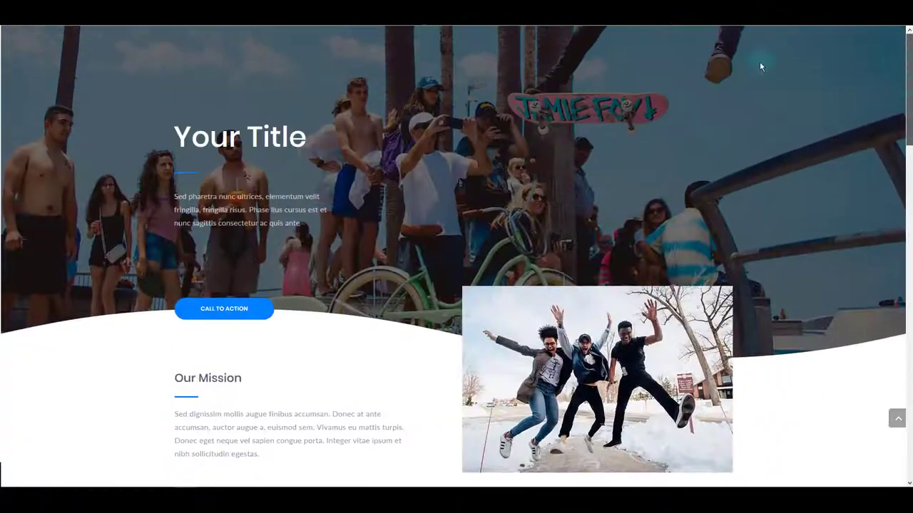
pyautogui.press('Escape')
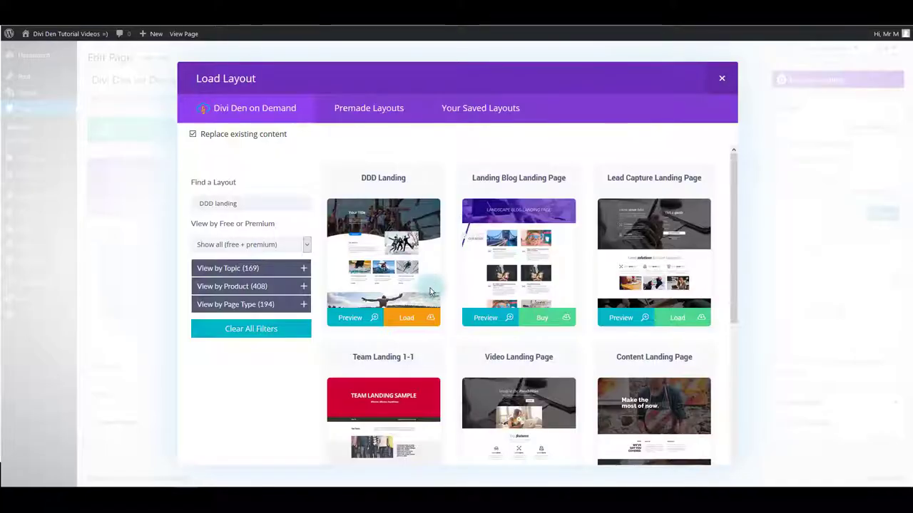
# - Load the DDD Landing layout into the page
pyautogui.click(407, 318)
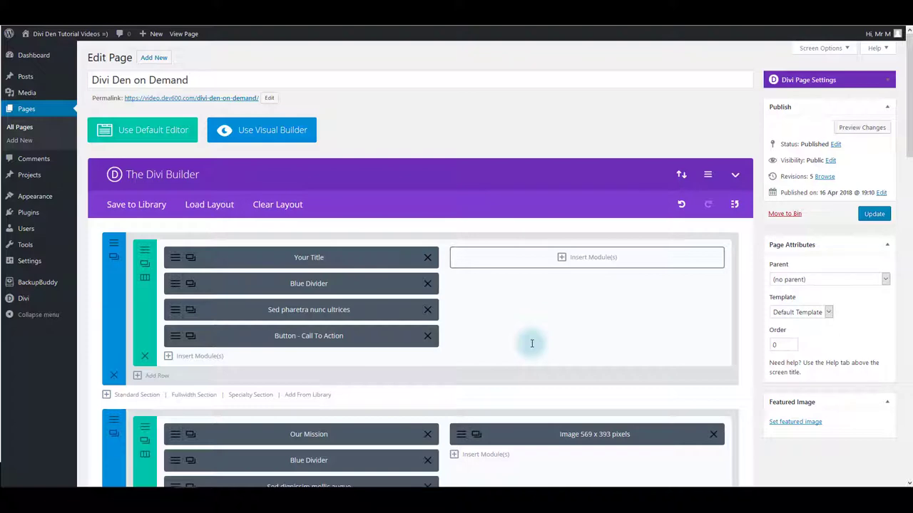
pyautogui.scroll(-3, 531, 343)
pyautogui.scroll(2, 531, 344)
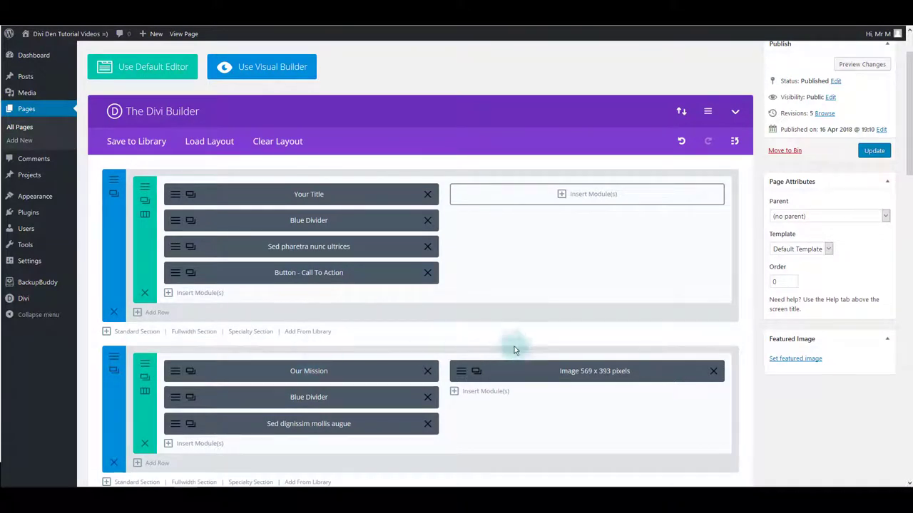
# - Review the layout's .ddd_landing_footer custom CSS in the builder settings and save them
pyautogui.click(708, 114)
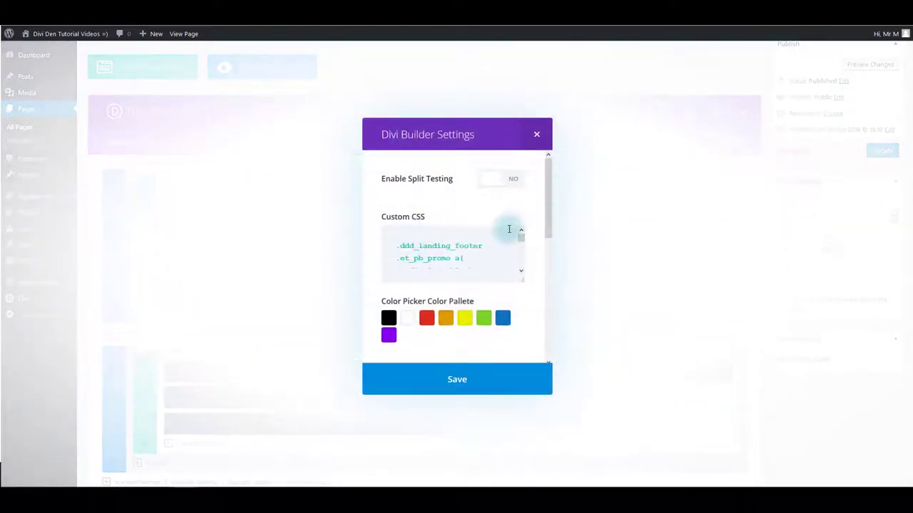
pyautogui.moveTo(522, 243)
pyautogui.mouseDown()
pyautogui.moveTo(519, 264)
pyautogui.moveTo(519, 233)
pyautogui.mouseUp()
pyautogui.moveTo(520, 276); pyautogui.dragTo(521, 346)
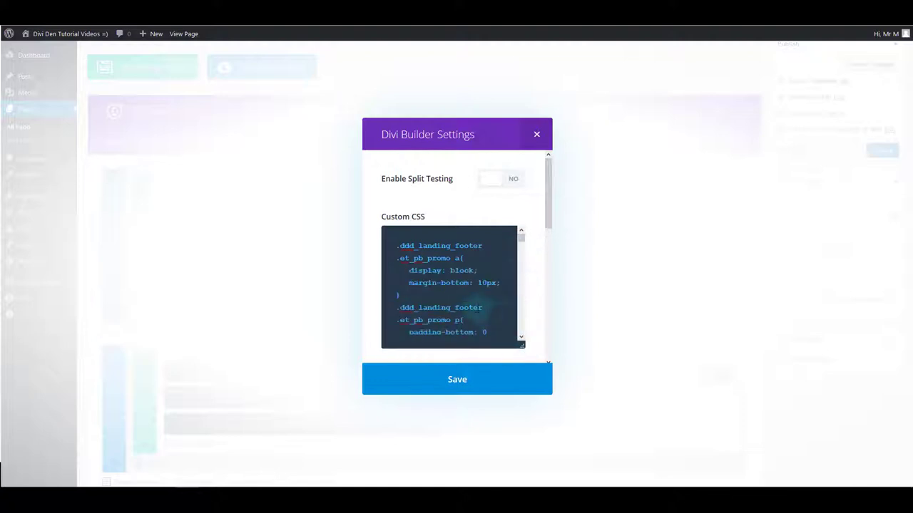
pyautogui.click(453, 382)
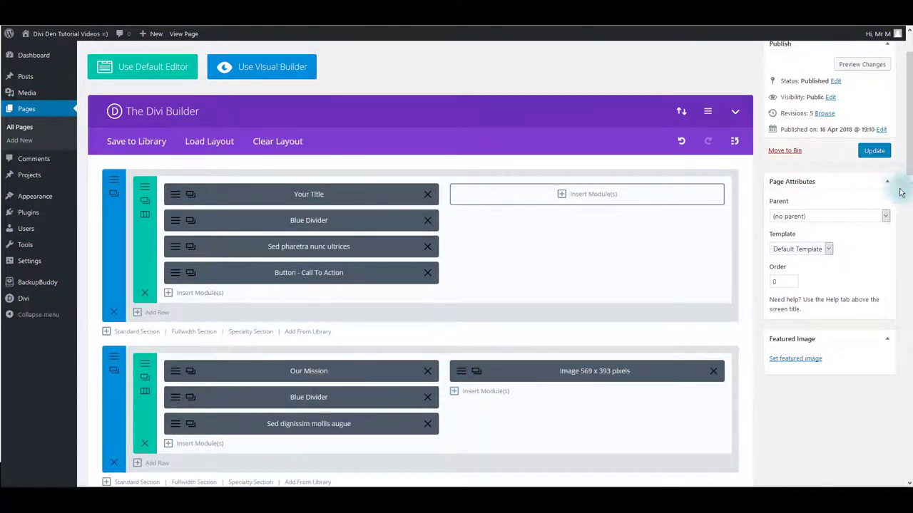
# - Update the page on the Blank Page template and scroll through the live DDD Landing page
pyautogui.click(874, 151)
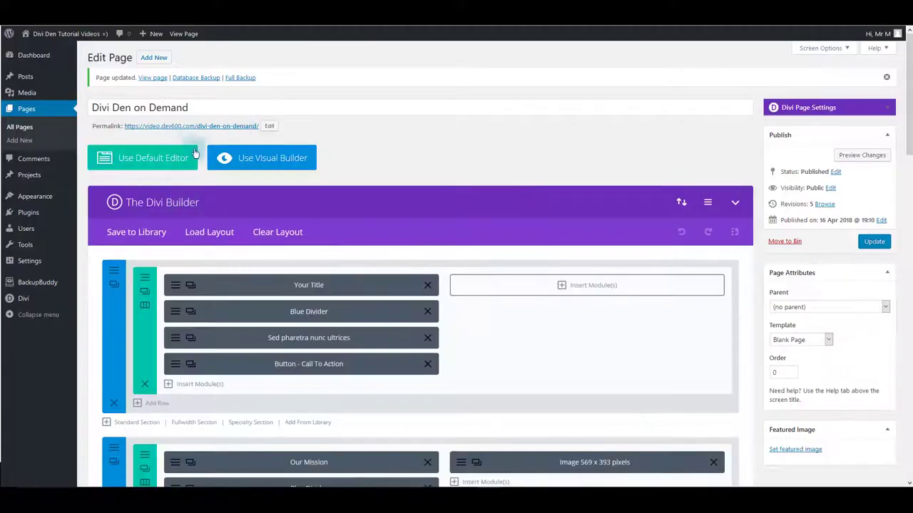
pyautogui.click(213, 126)
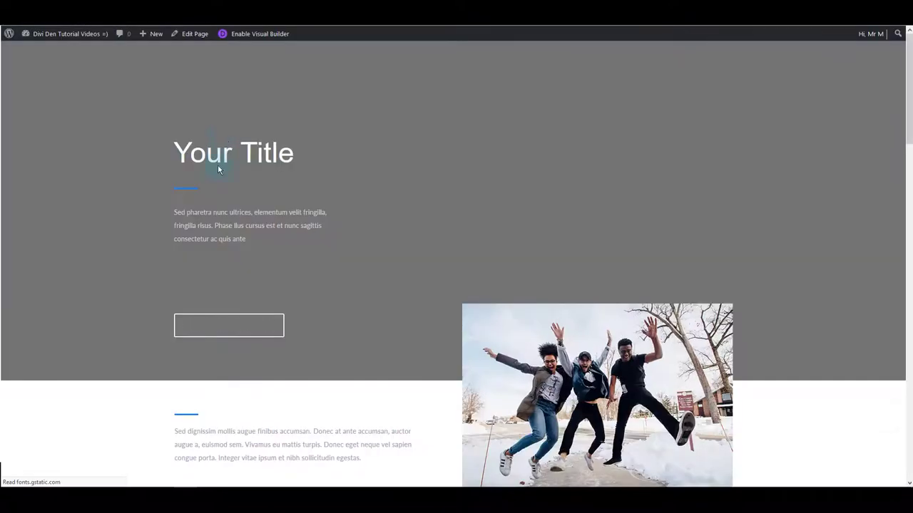
pyautogui.scroll(-2, 283, 204)
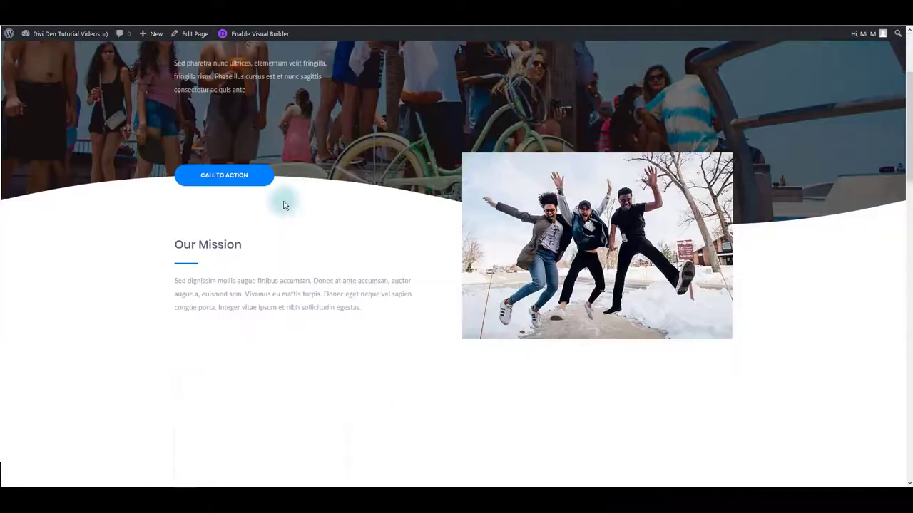
pyautogui.scroll(-10, 134, 356)
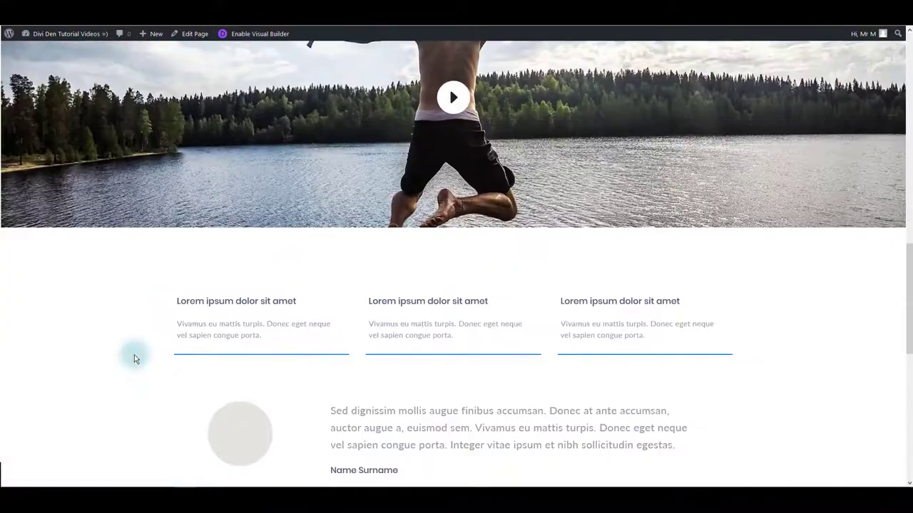
pyautogui.scroll(-7, 134, 355)
pyautogui.scroll(8, 134, 354)
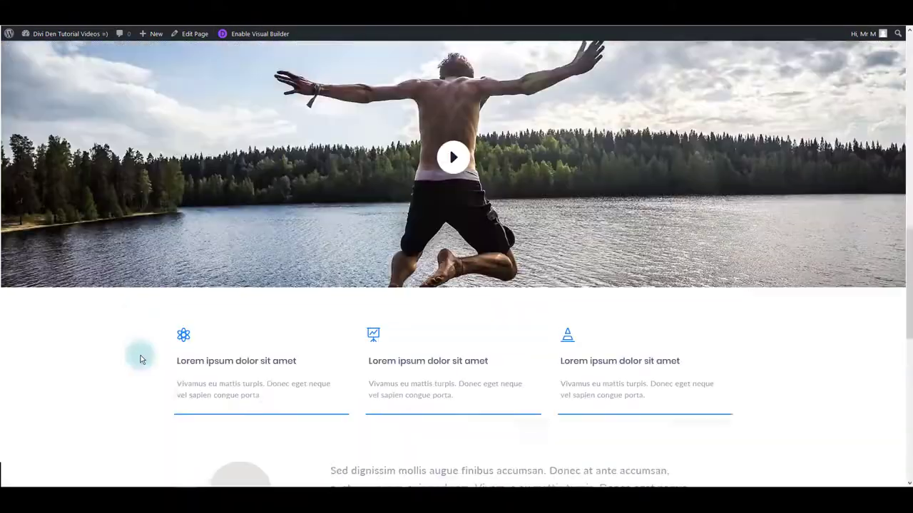
pyautogui.scroll(8, 139, 355)
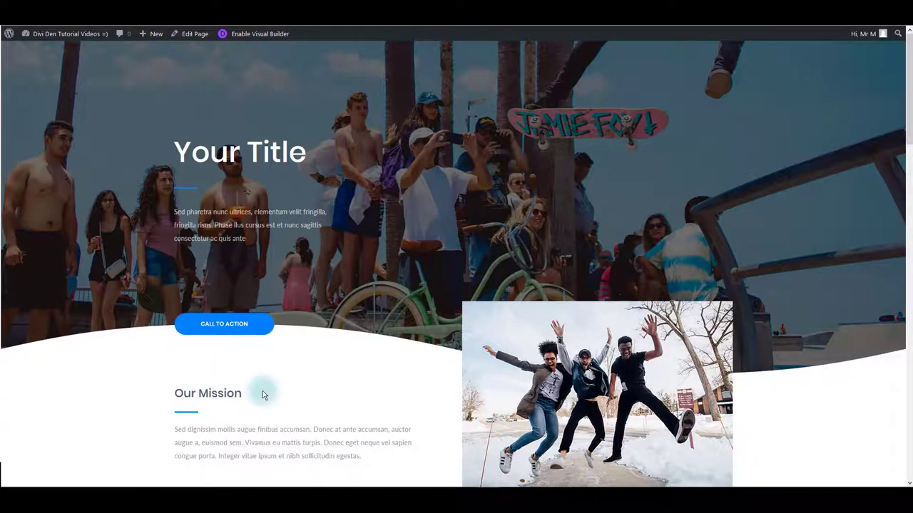
pyautogui.scroll(-7, 263, 391)
pyautogui.scroll(-5, 246, 407)
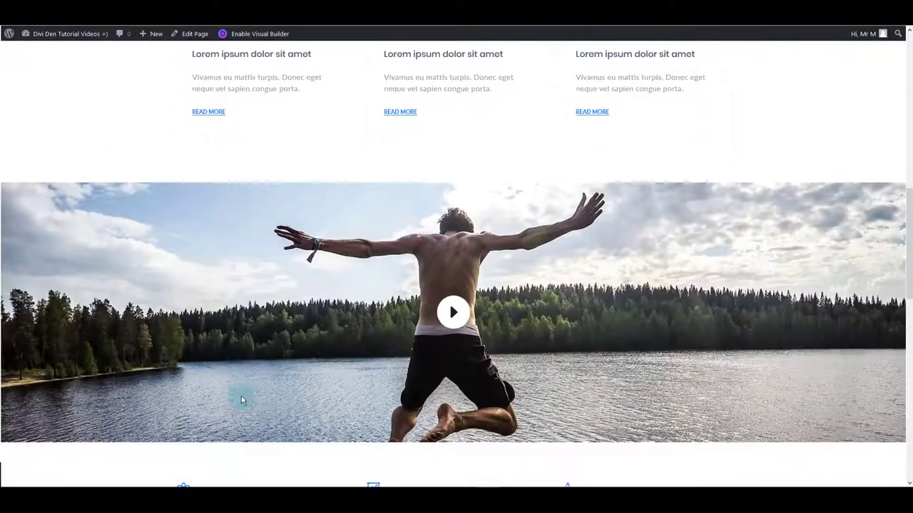
pyautogui.scroll(8, 247, 389)
pyautogui.scroll(4, 247, 384)
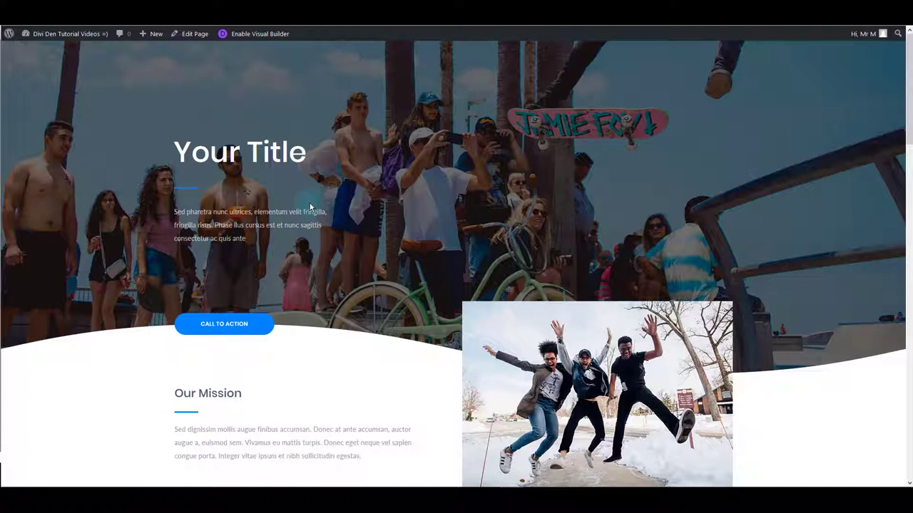
# - Enable the Visual Builder and recolour the divider under the hero title to green #7cda24
pyautogui.click(250, 36)
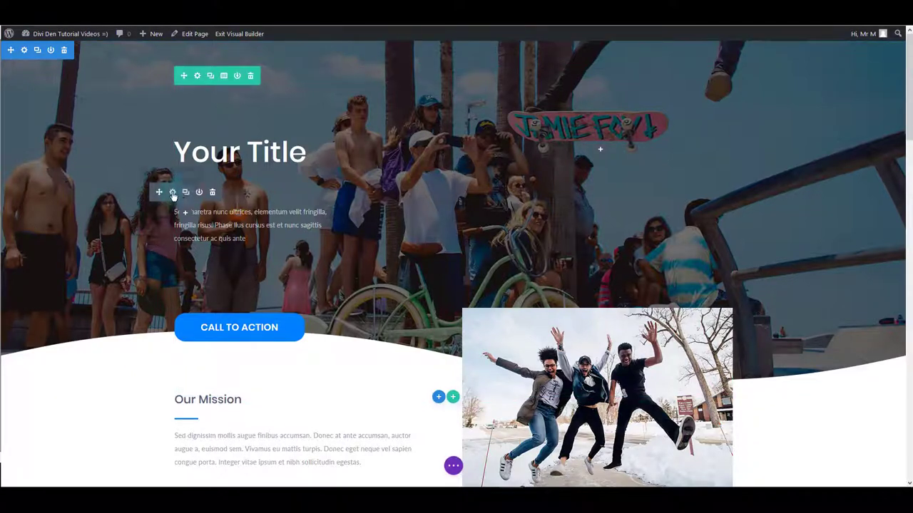
pyautogui.click(172, 193)
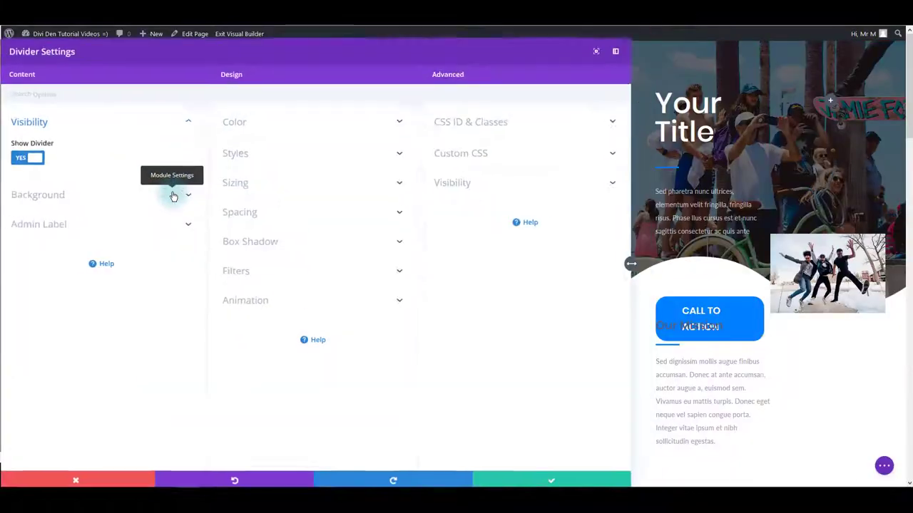
pyautogui.click(304, 131)
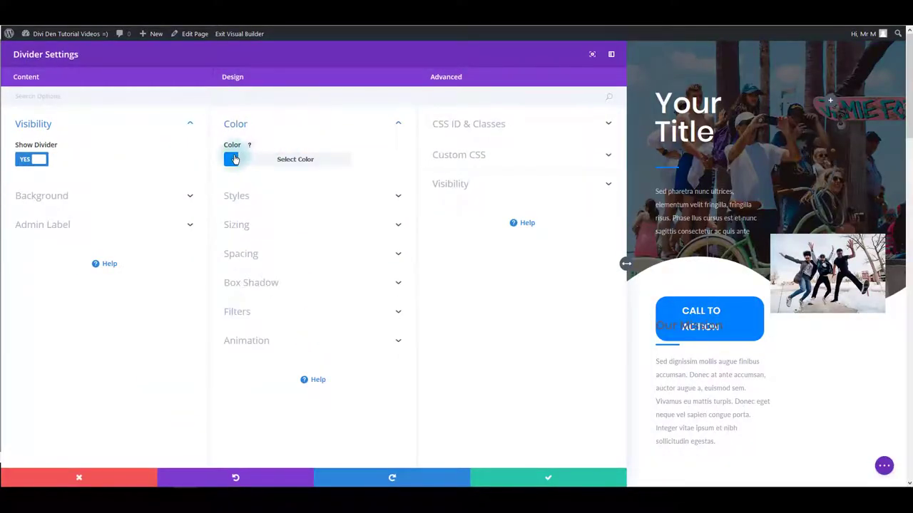
pyautogui.click(234, 159)
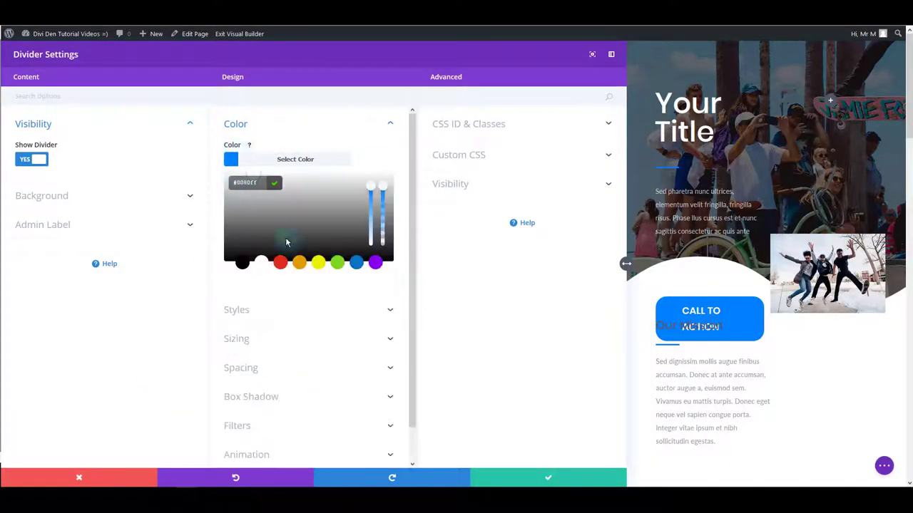
pyautogui.click(336, 264)
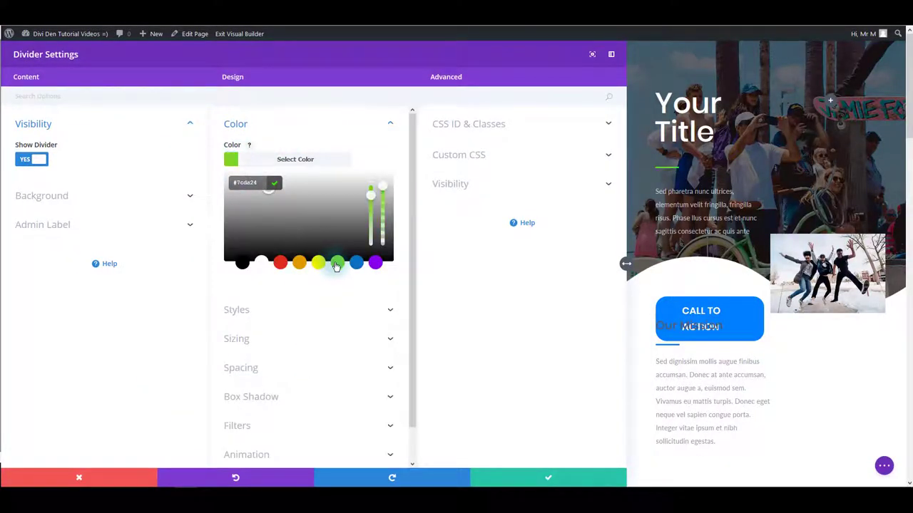
pyautogui.click(546, 480)
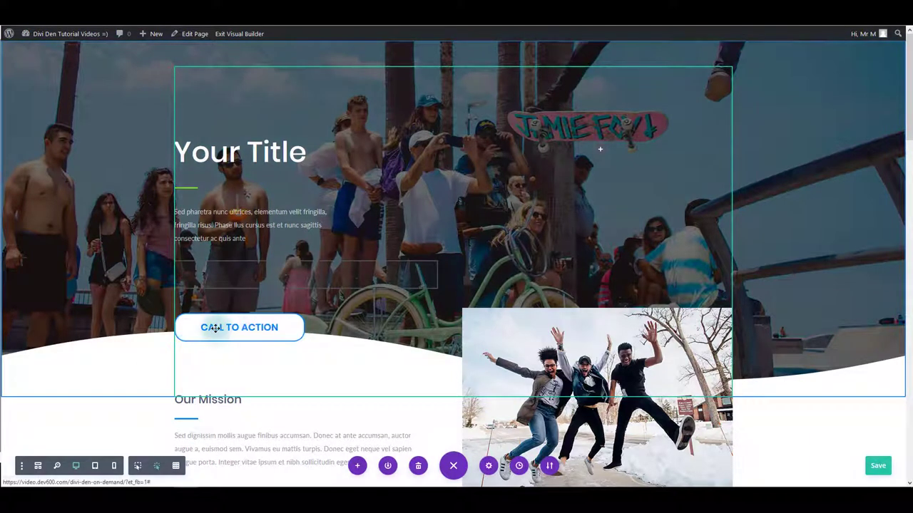
# - Set the Call to Action button's background and border colours to the green swatch
pyautogui.click(289, 274)
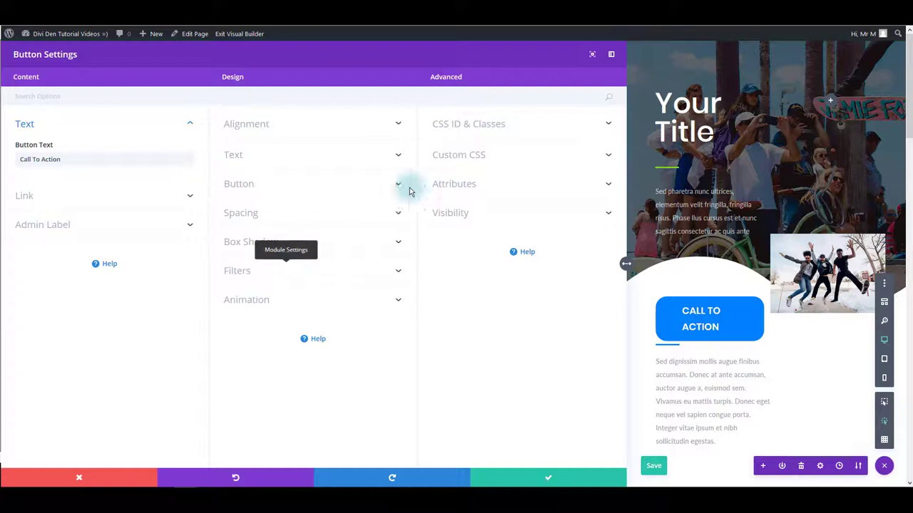
pyautogui.click(396, 186)
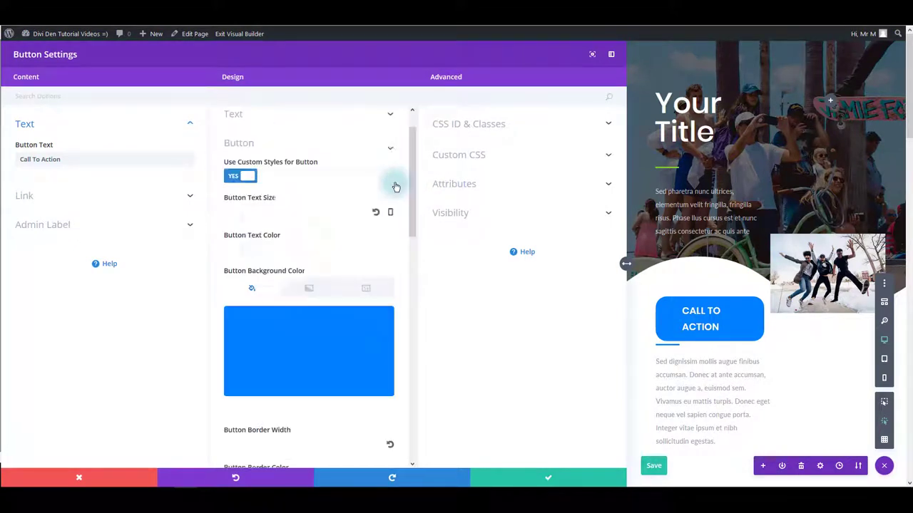
pyautogui.click(276, 316)
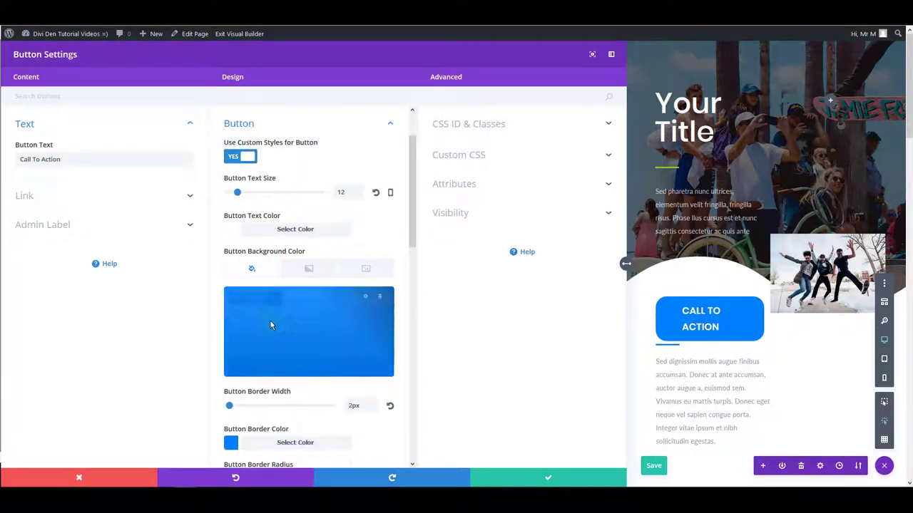
pyautogui.click(338, 380)
pyautogui.scroll(-2, 247, 391)
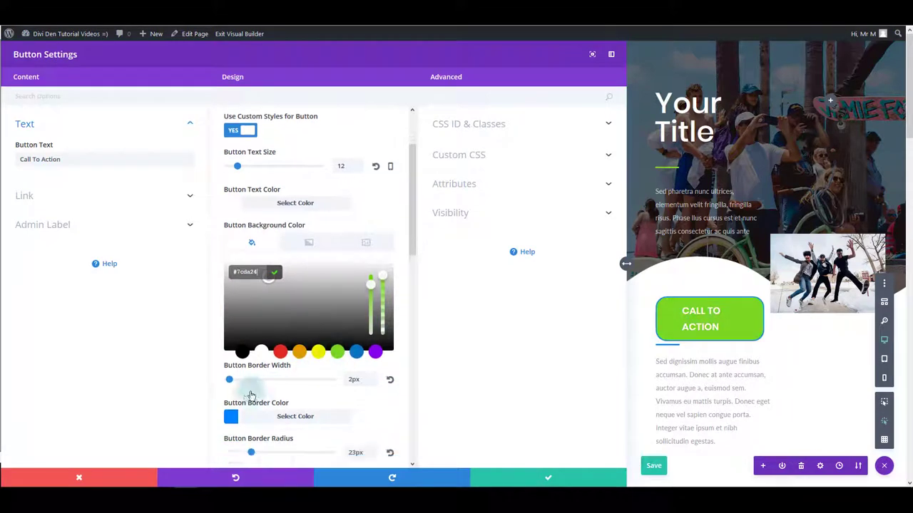
pyautogui.click(230, 377)
pyautogui.scroll(-3, 323, 356)
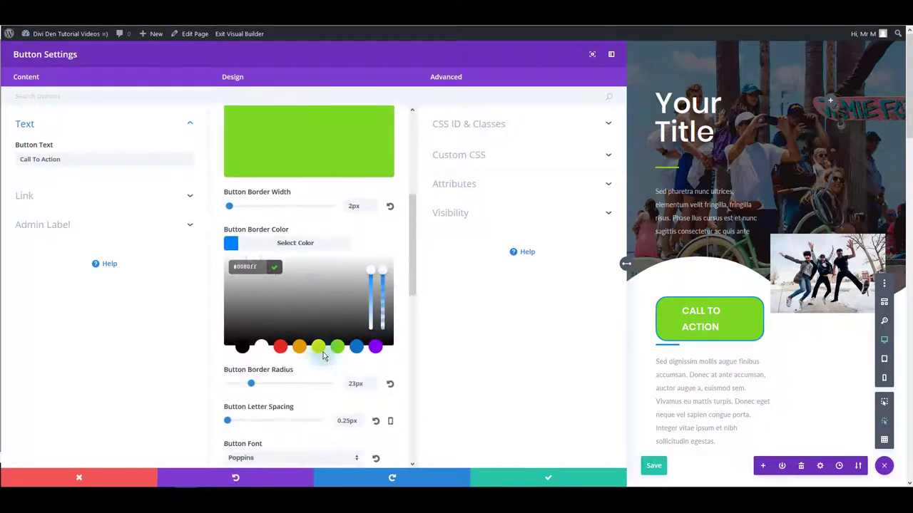
pyautogui.click(335, 348)
# - Make the button's hover text and hover border colours green, then save the button
pyautogui.scroll(-6, 334, 353)
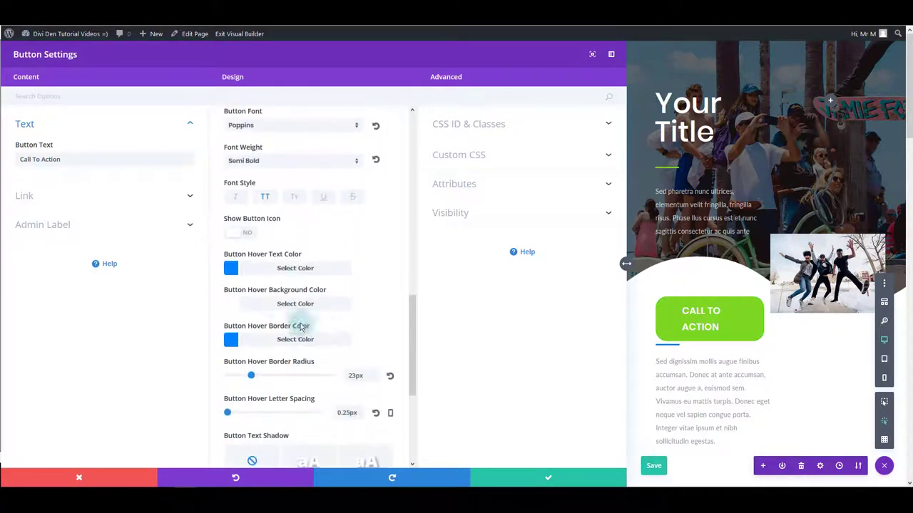
pyautogui.click(230, 267)
pyautogui.scroll(-3, 231, 267)
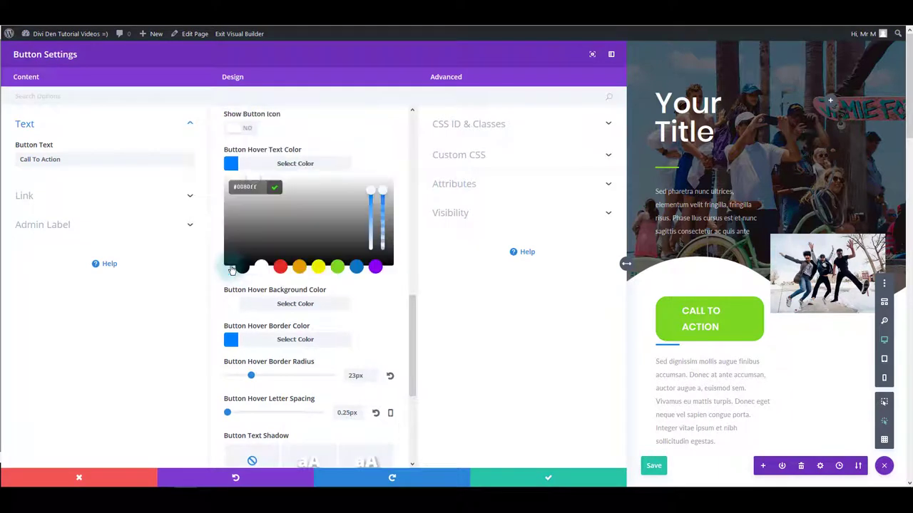
pyautogui.click(337, 268)
pyautogui.click(396, 290)
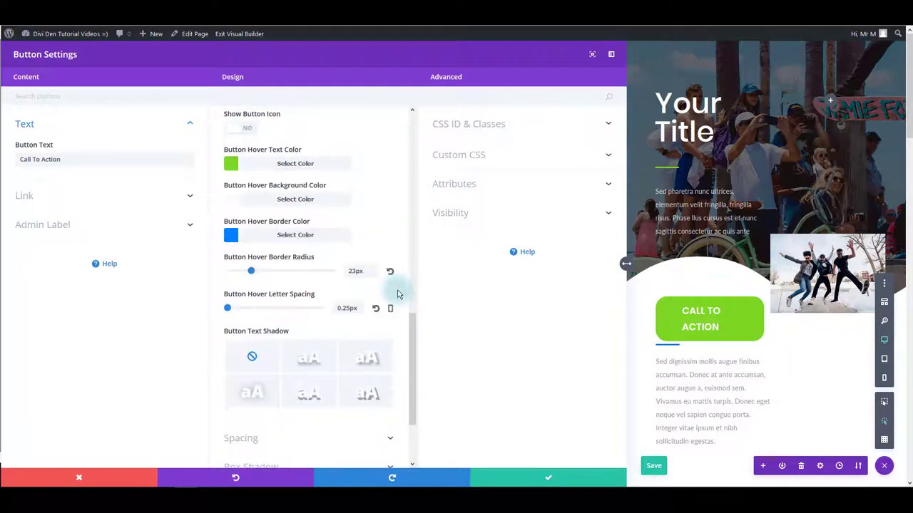
pyautogui.click(230, 239)
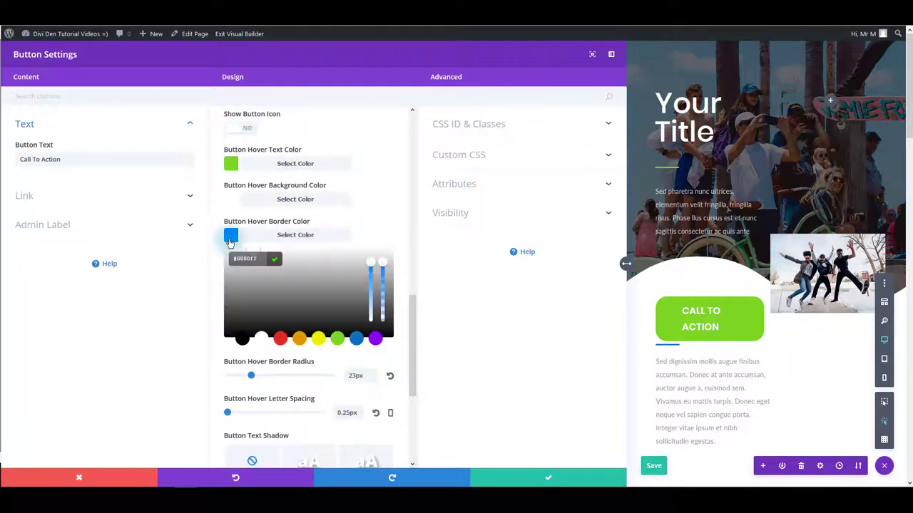
pyautogui.click(337, 339)
pyautogui.click(542, 479)
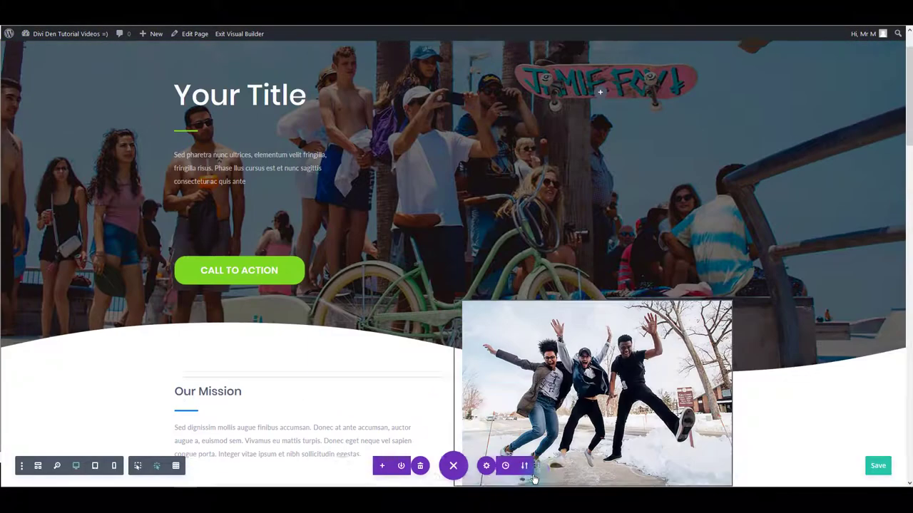
# - Paste #7cda24 as the Our Mission divider's colour and save it
pyautogui.scroll(-3, 135, 364)
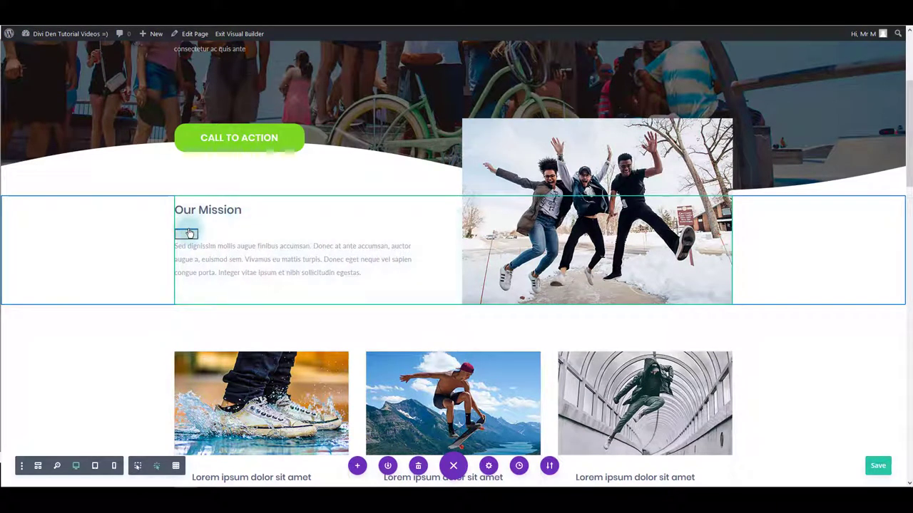
pyautogui.click(166, 234)
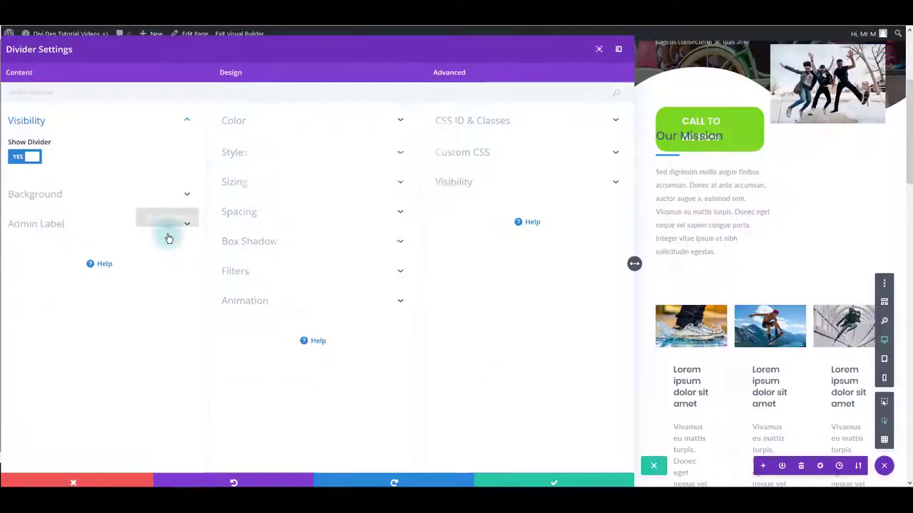
pyautogui.click(236, 128)
pyautogui.click(251, 155)
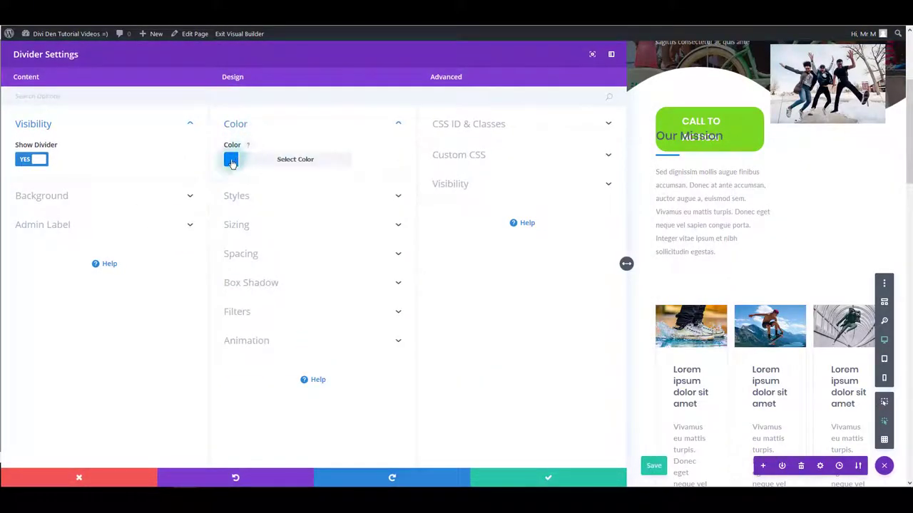
pyautogui.write('#7cda24')
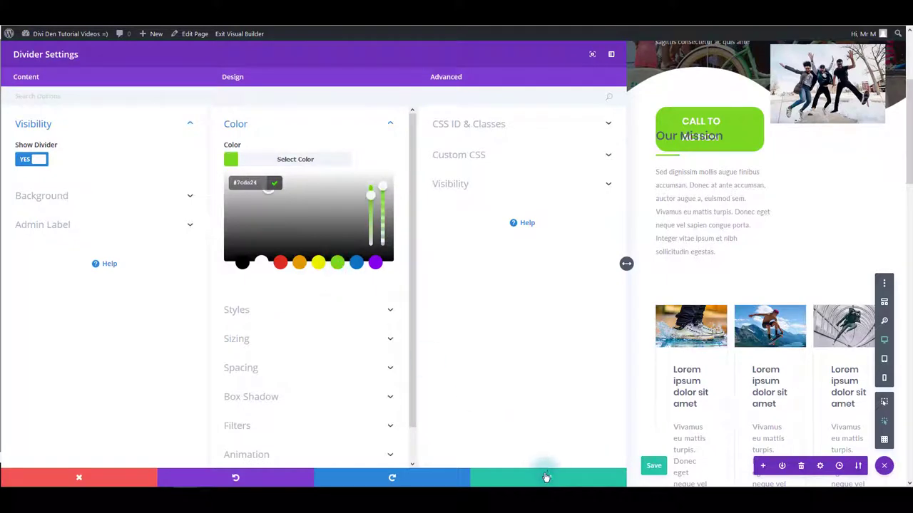
pyautogui.click(546, 477)
pyautogui.scroll(-4, 387, 380)
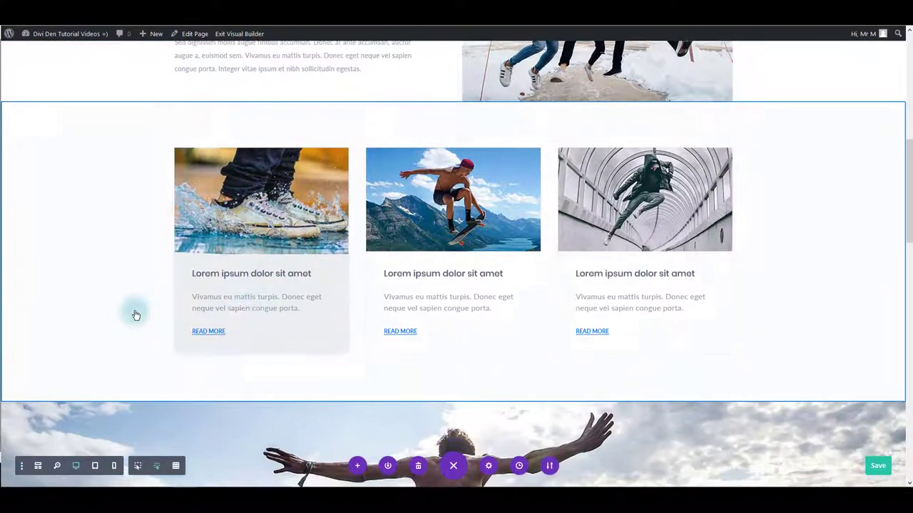
# - Open the page's custom CSS and select the #0080ff link colour on line 26 for editing
pyautogui.scroll(-2, 126, 332)
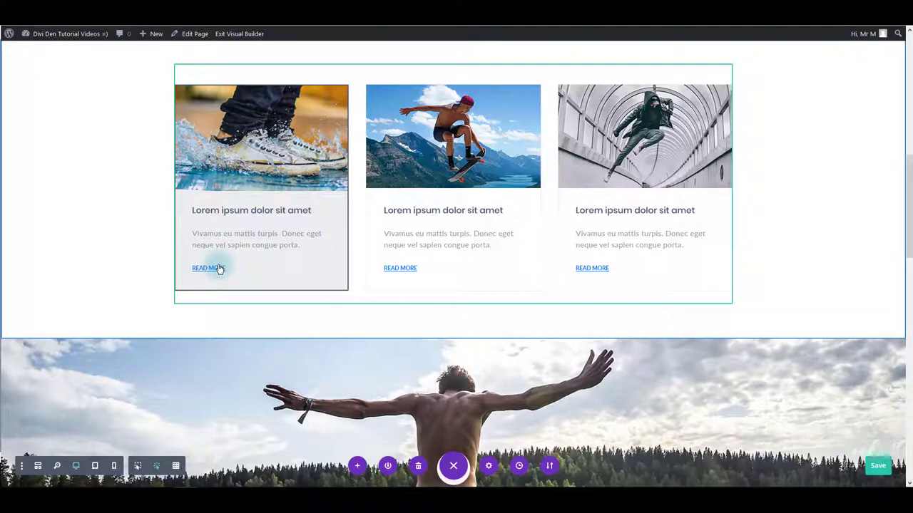
pyautogui.click(490, 467)
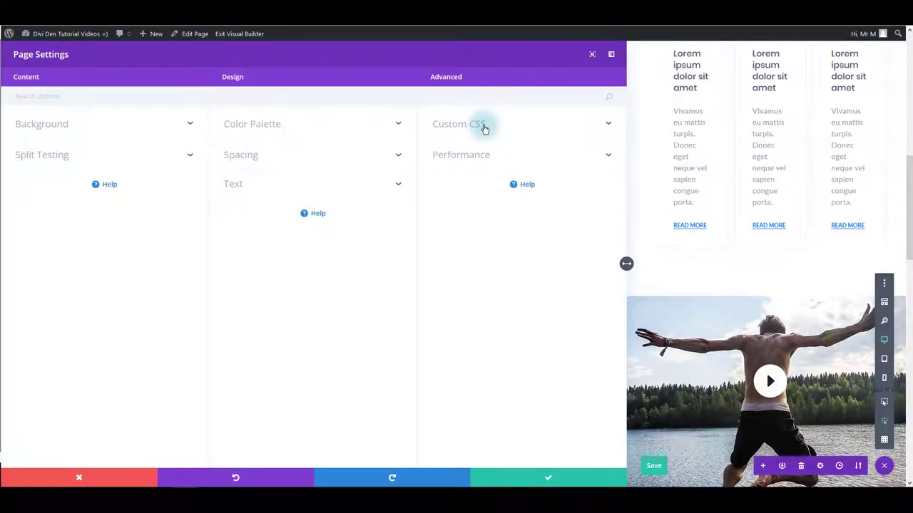
pyautogui.click(483, 126)
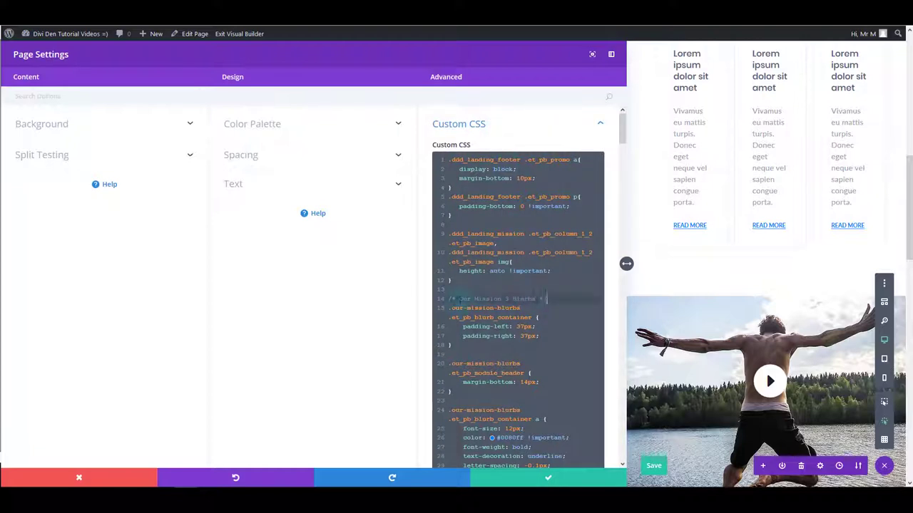
pyautogui.moveTo(546, 299); pyautogui.dragTo(455, 303)
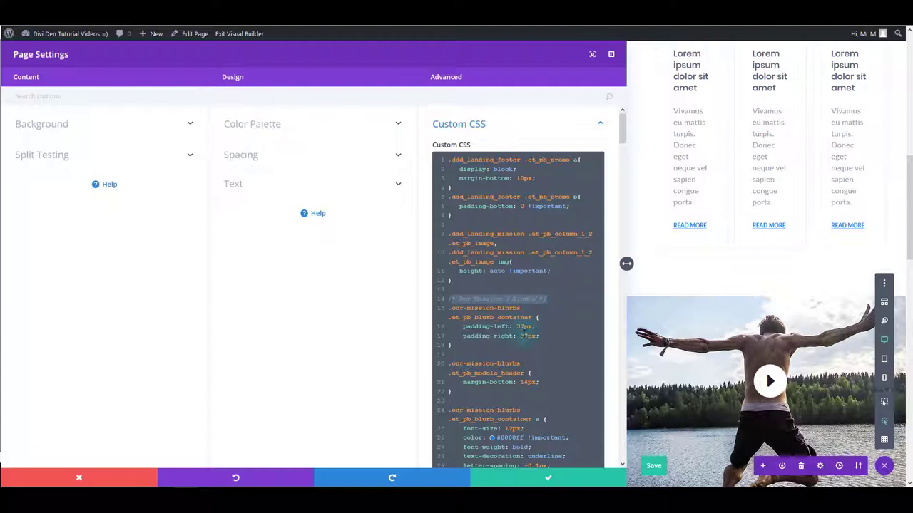
pyautogui.scroll(-2, 524, 333)
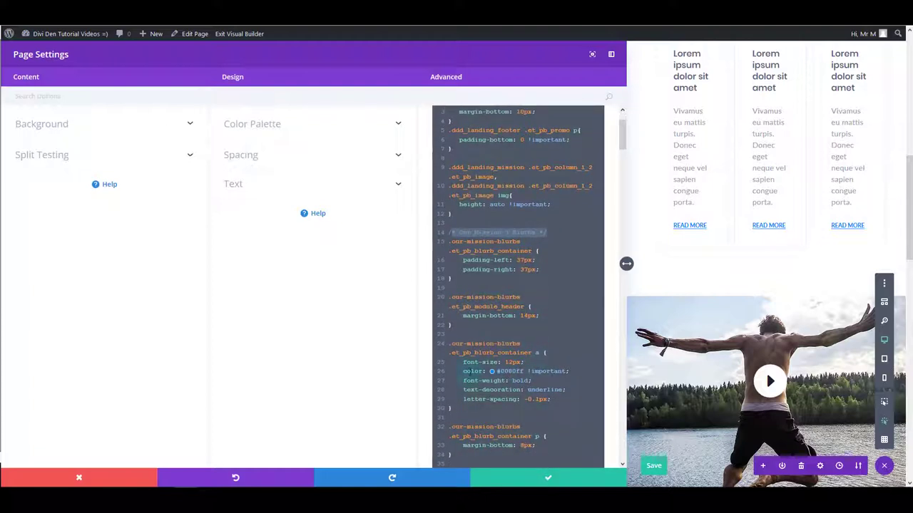
pyautogui.moveTo(463, 371); pyautogui.dragTo(568, 371)
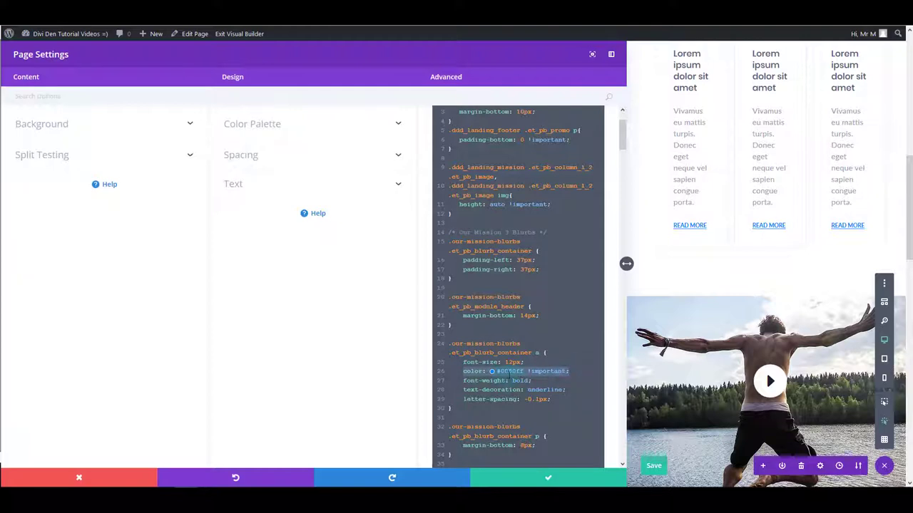
pyautogui.click(508, 372)
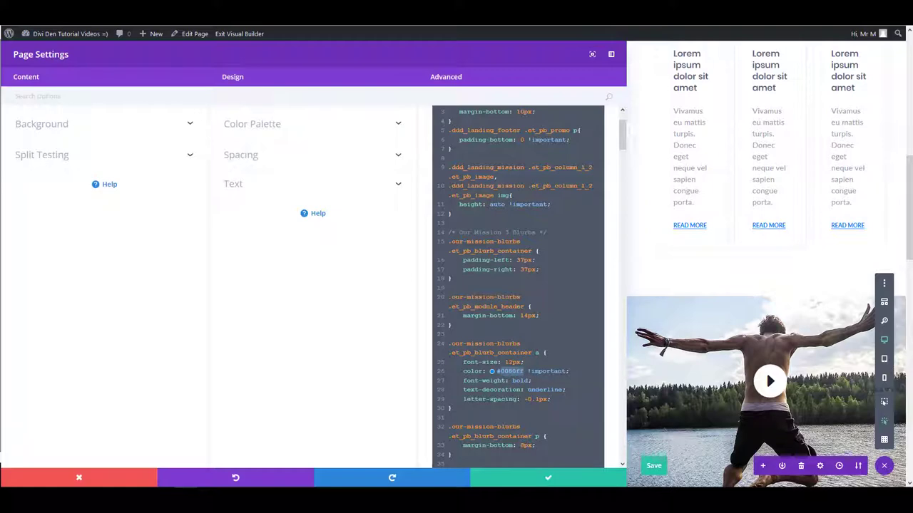
# - Save the CSS change, then make the first Our Mission blurb's icon green
pyautogui.click(553, 480)
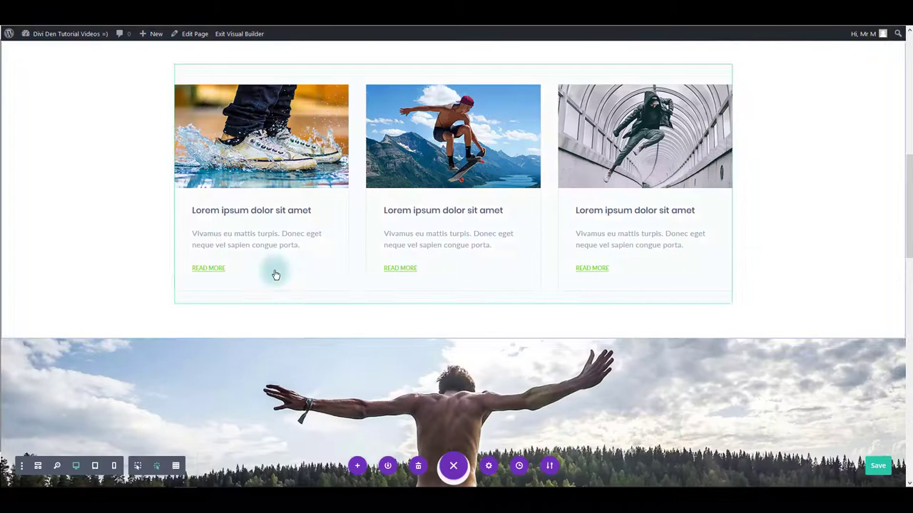
pyautogui.scroll(-2, 174, 292)
pyautogui.scroll(-4, 170, 302)
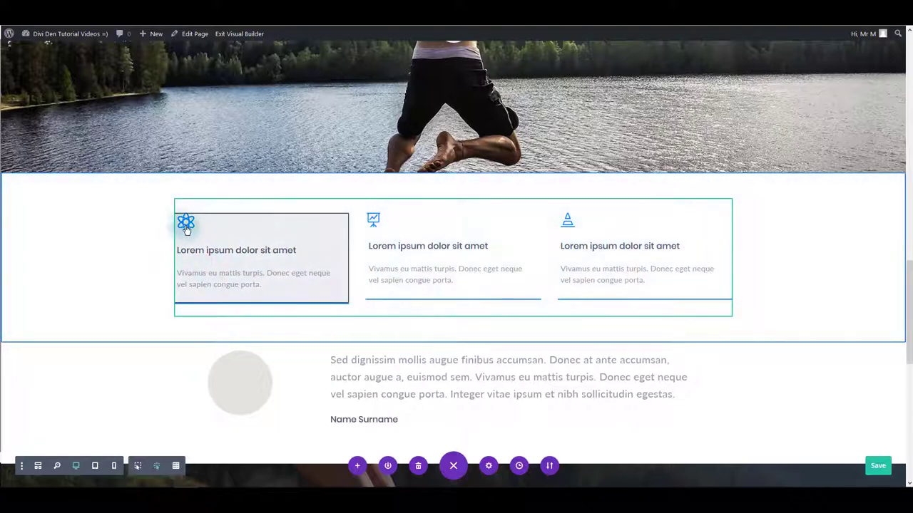
pyautogui.scroll(-1, 185, 228)
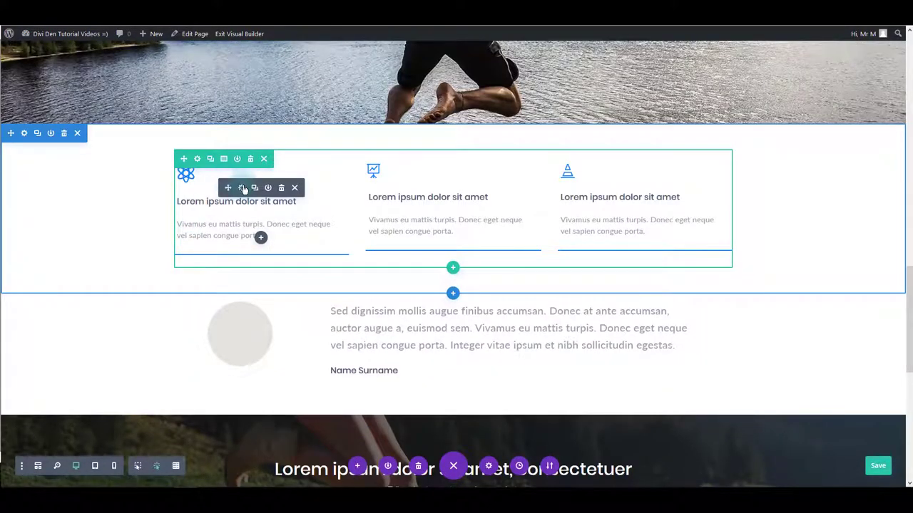
pyautogui.click(242, 188)
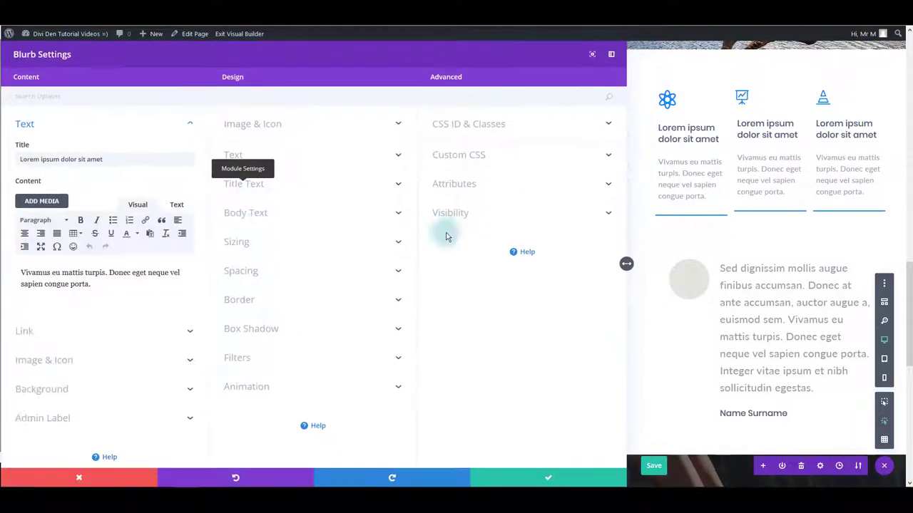
pyautogui.click(300, 128)
pyautogui.click(231, 161)
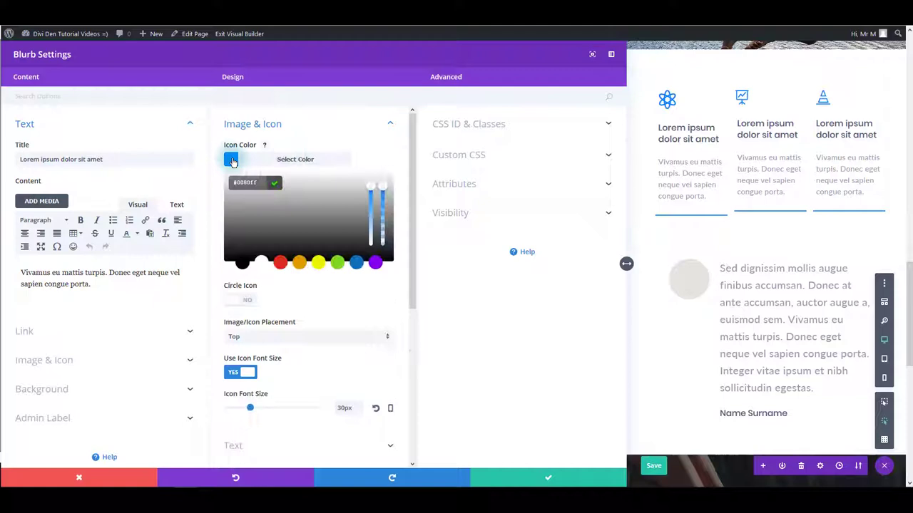
pyautogui.click(337, 264)
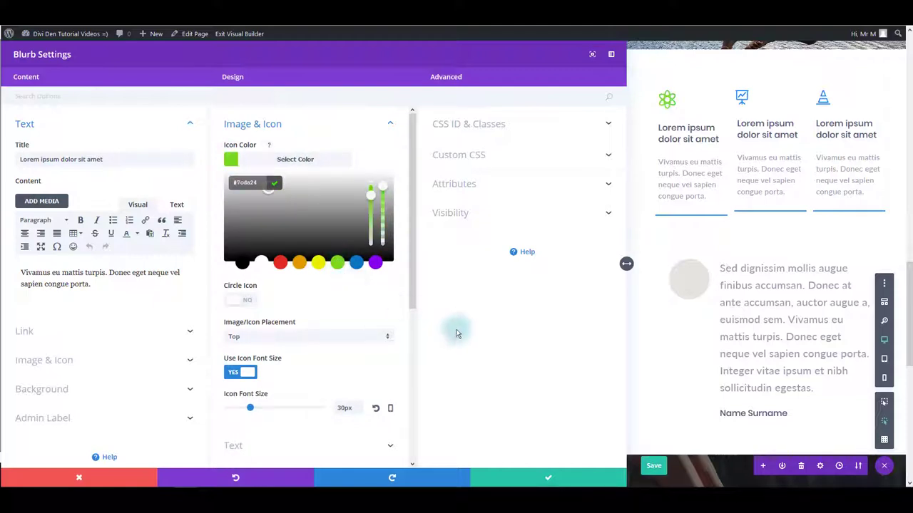
pyautogui.click(482, 334)
# - Give the first blurb a bottom-only border in green #7cda24 and save the blurb
pyautogui.scroll(-3, 380, 354)
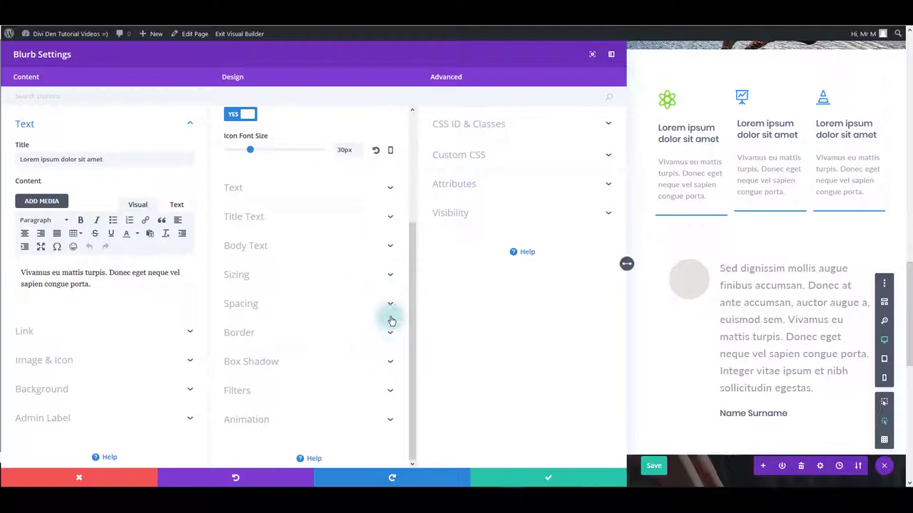
pyautogui.click(272, 338)
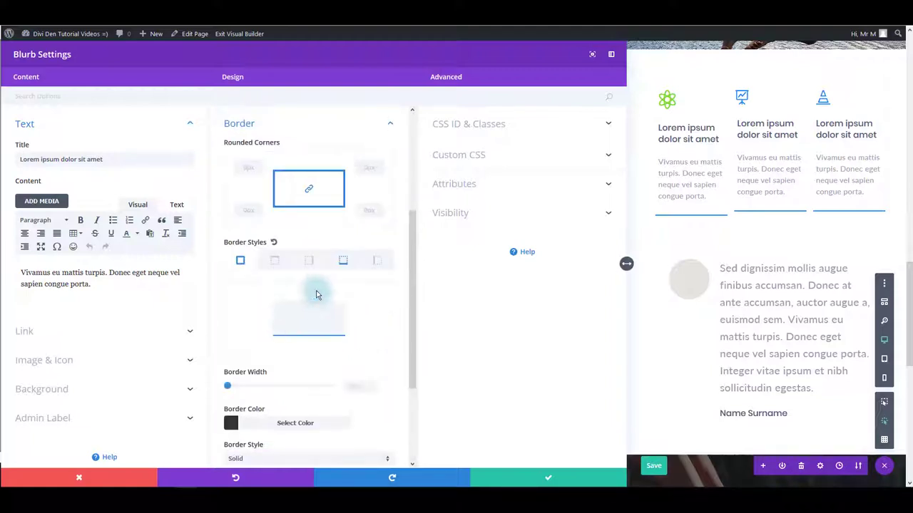
pyautogui.click(344, 264)
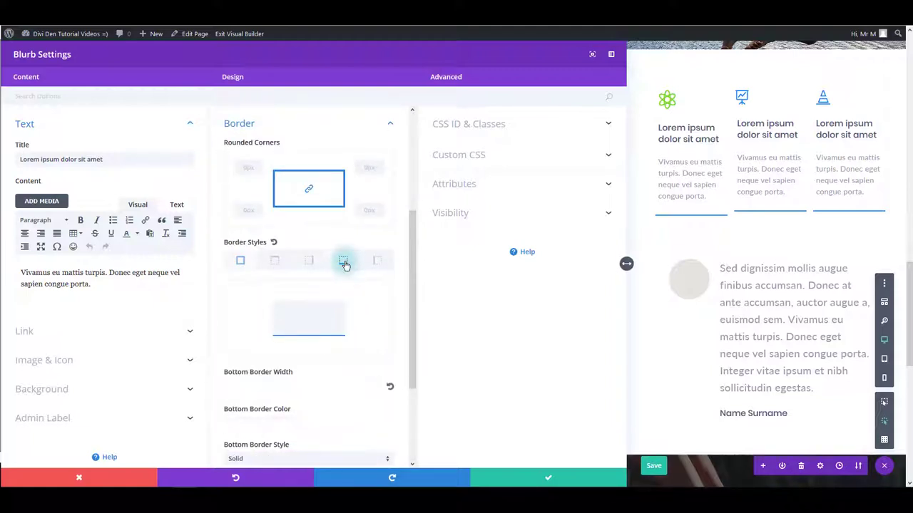
pyautogui.scroll(-3, 292, 357)
pyautogui.click(231, 291)
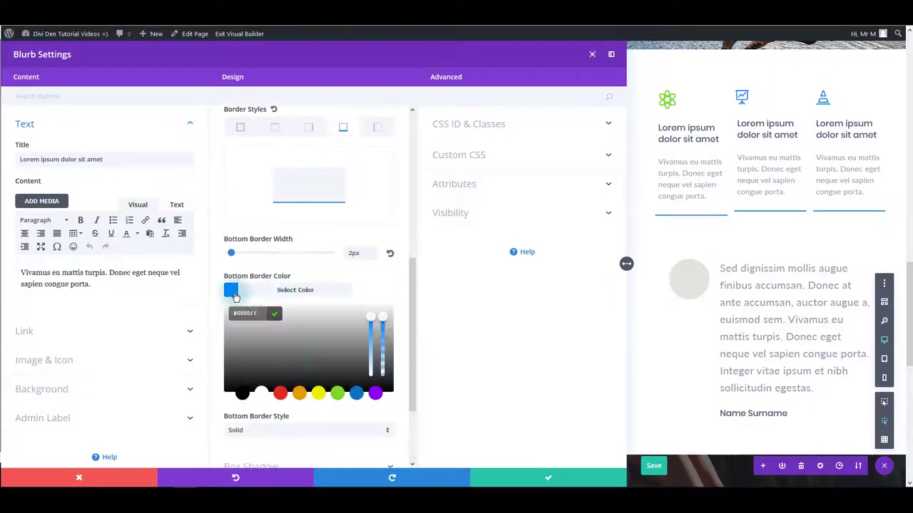
pyautogui.click(338, 392)
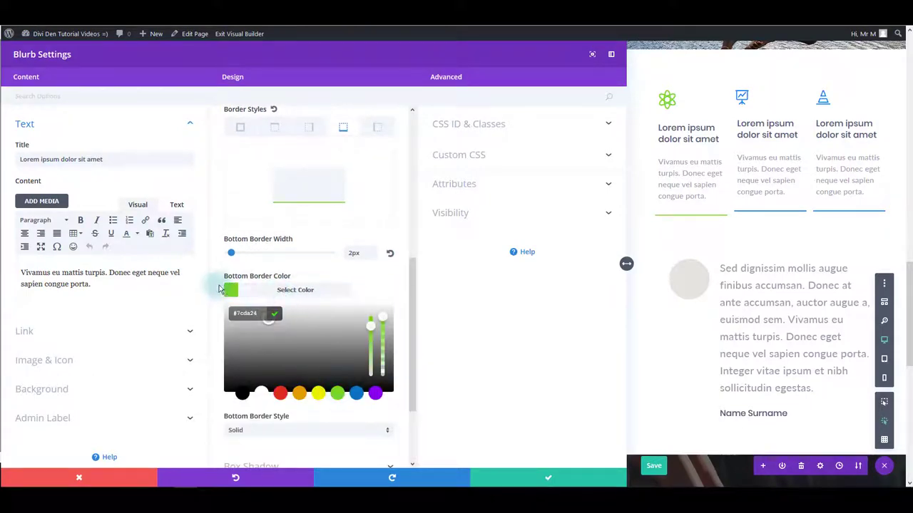
pyautogui.click(561, 482)
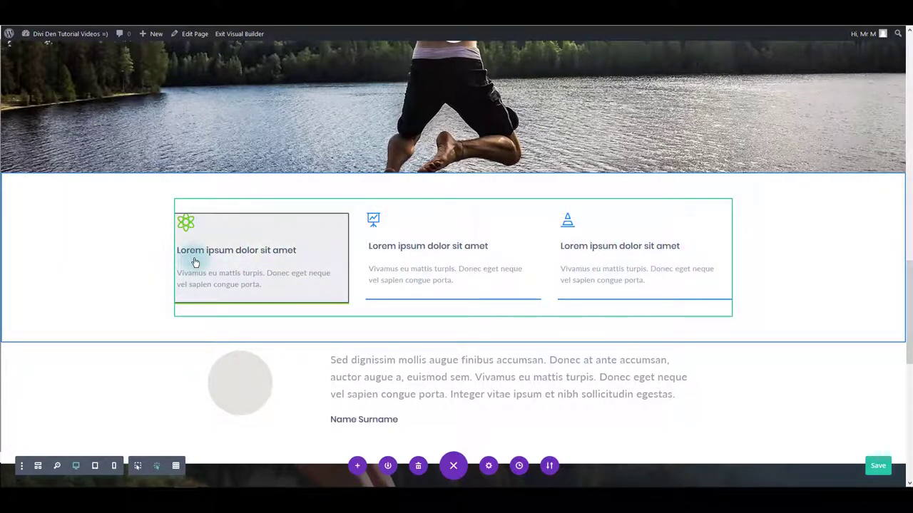
# - Copy the first Our Mission blurb's styles and paste them onto the other blurbs with Ctrl+Alt+C/V
pyautogui.scroll(-1, 195, 262)
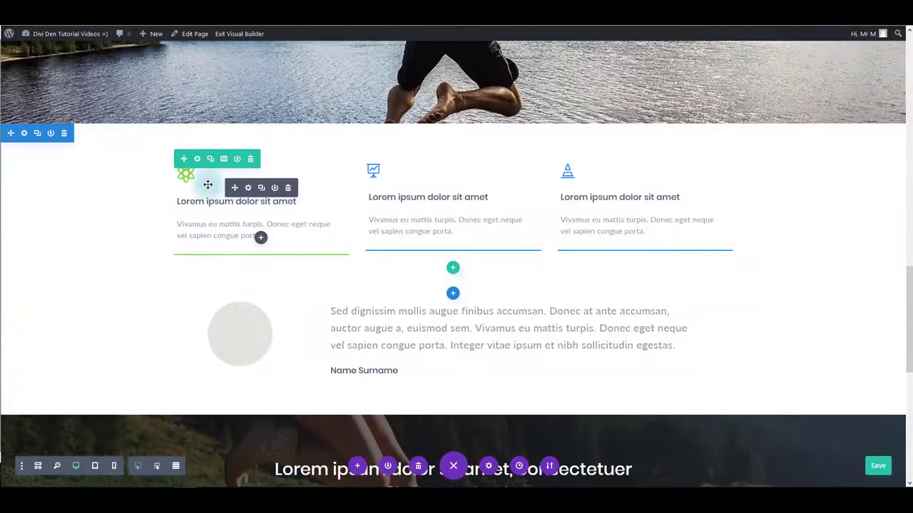
pyautogui.hotkey('ctrl', 'alt', 'c')
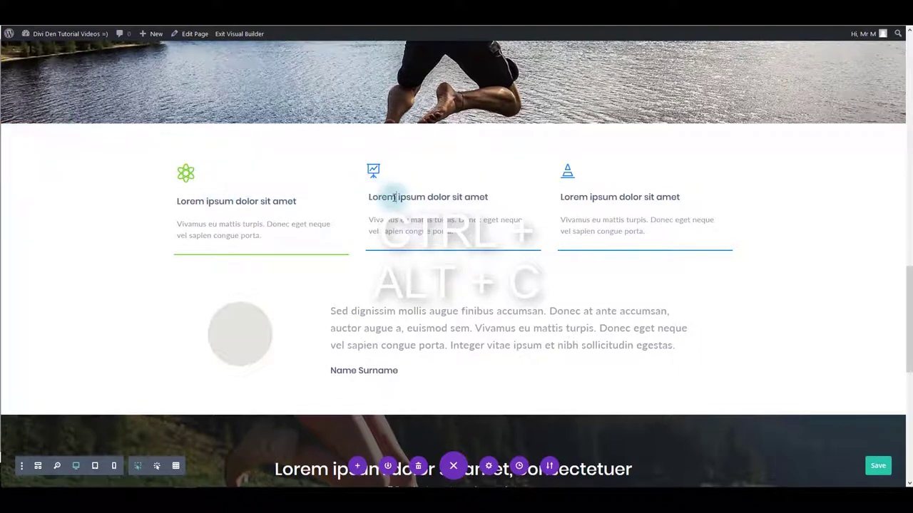
pyautogui.hotkey('ctrl', 'alt', 'v')
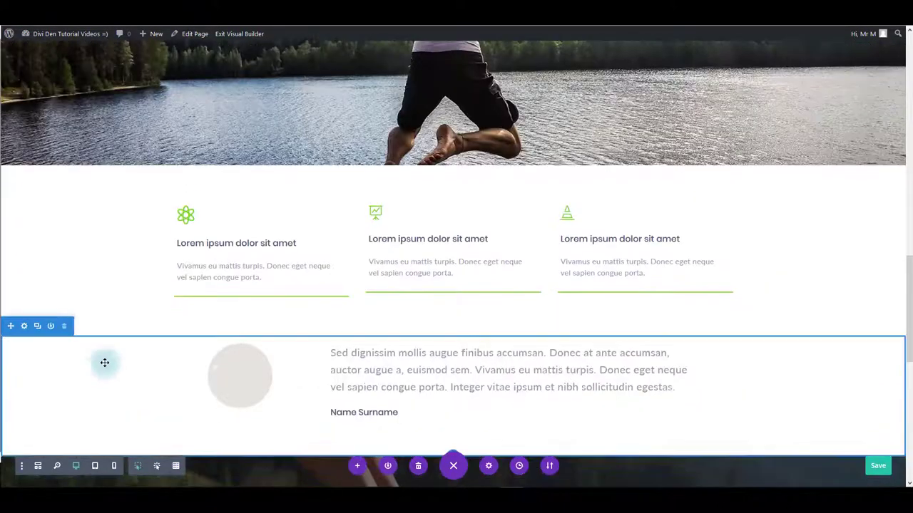
# - In the Email Optin module's Button design settings, set the Subscribe button background to the green preset
pyautogui.scroll(-5, 114, 357)
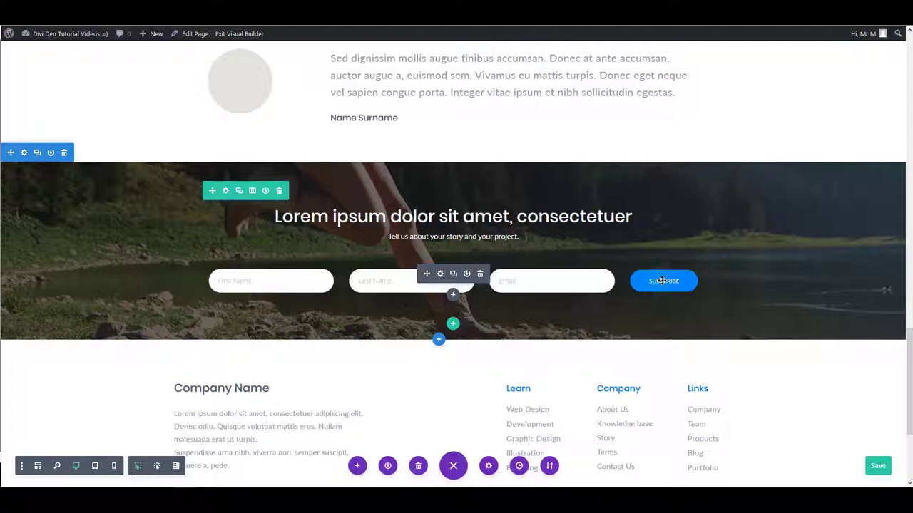
pyautogui.click(440, 274)
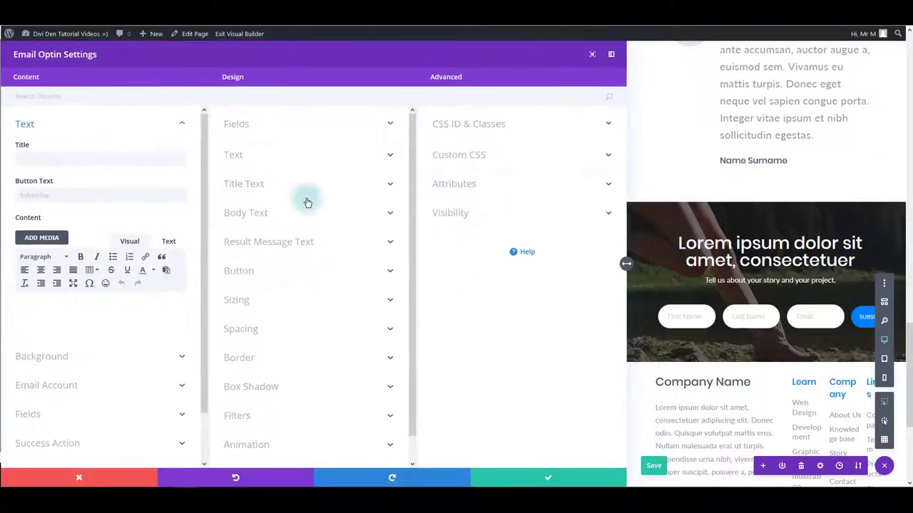
pyautogui.click(264, 275)
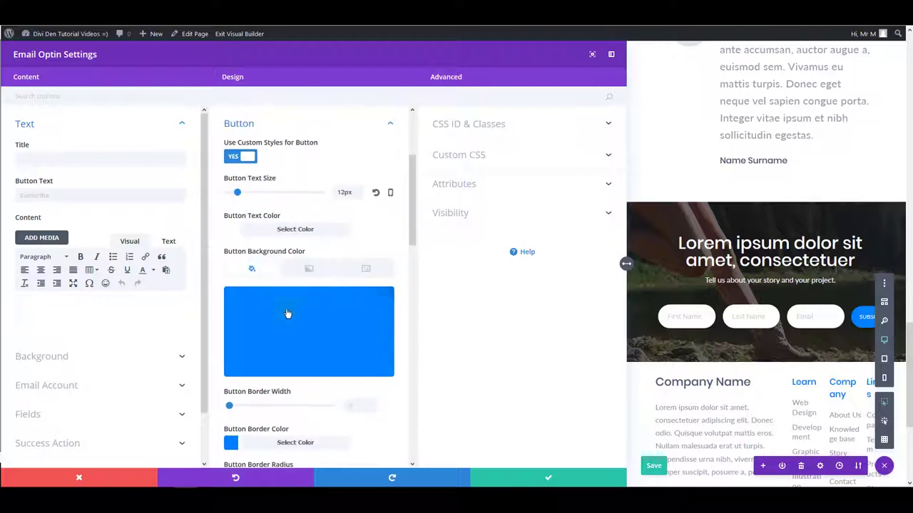
pyautogui.click(287, 342)
pyautogui.click(336, 380)
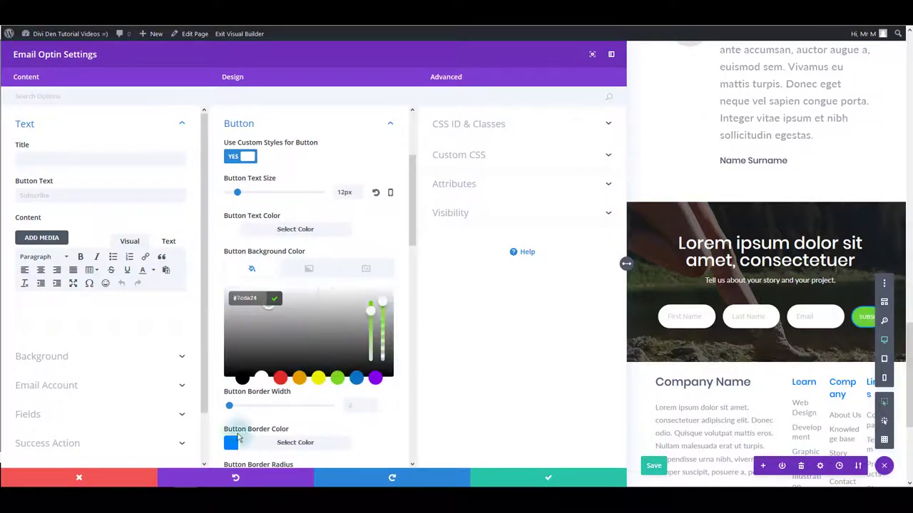
pyautogui.click(230, 443)
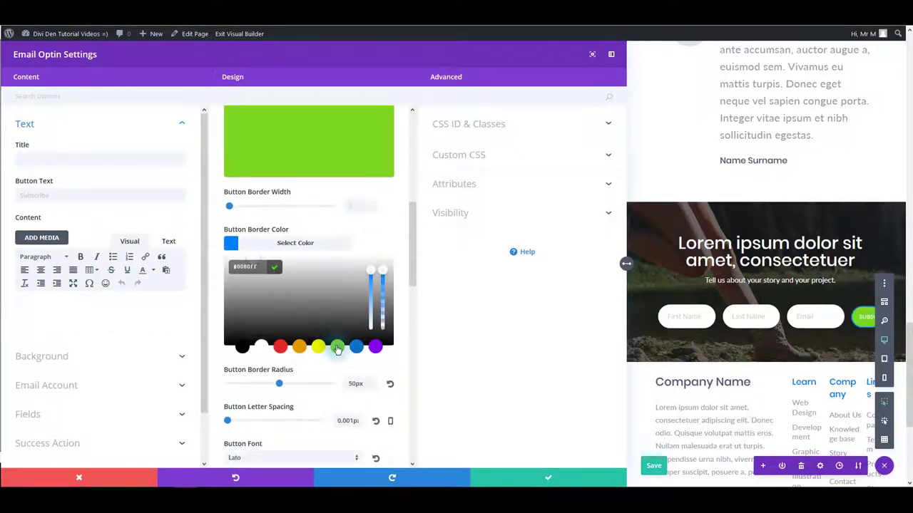
pyautogui.scroll(-6, 331, 346)
pyautogui.scroll(-4, 309, 347)
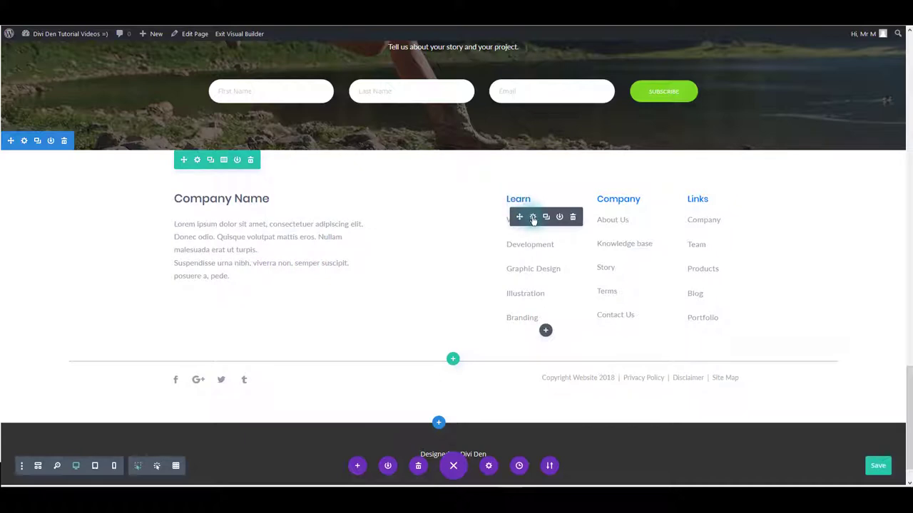
# - Set the Learn Call To Action title text color to green #7cda24 and save
pyautogui.click(533, 218)
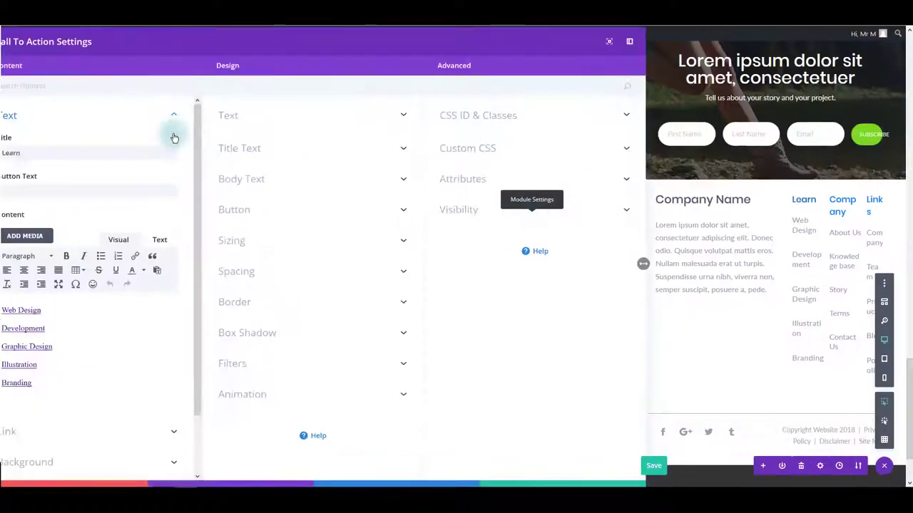
pyautogui.click(251, 160)
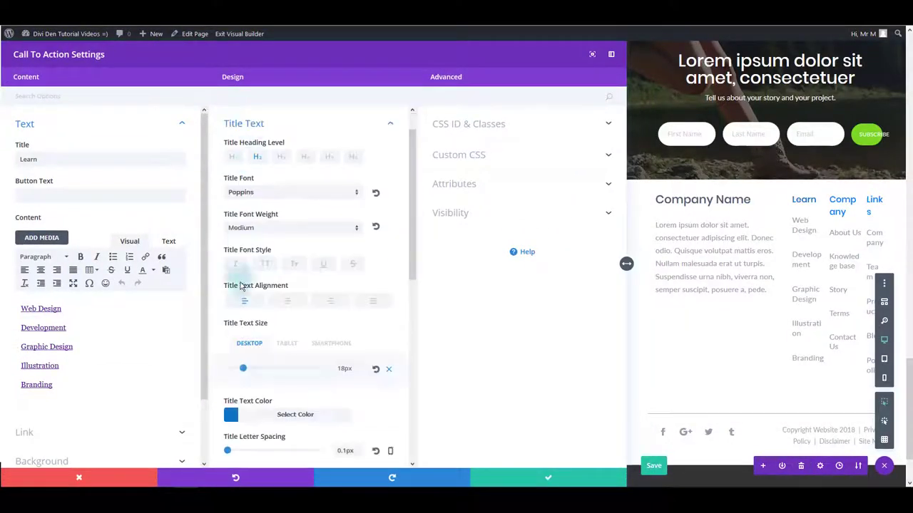
pyautogui.scroll(-3, 238, 316)
pyautogui.click(230, 351)
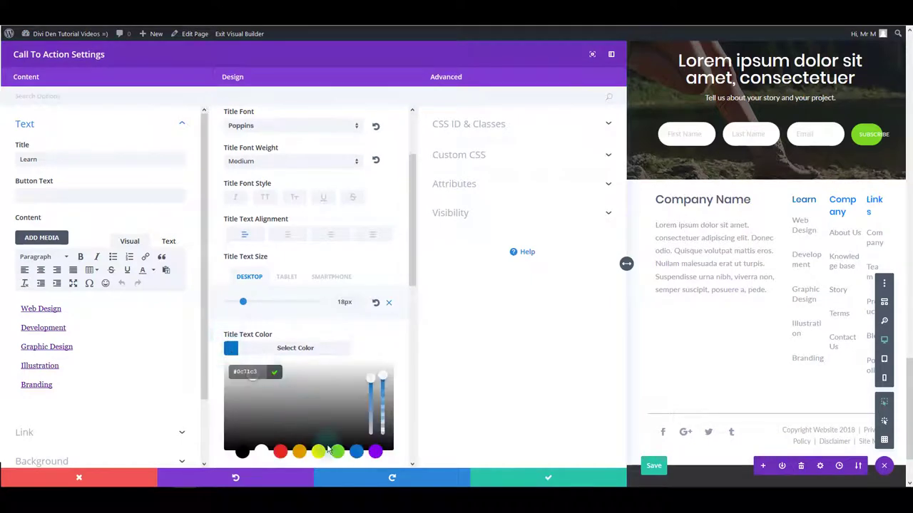
pyautogui.click(337, 452)
pyautogui.click(537, 476)
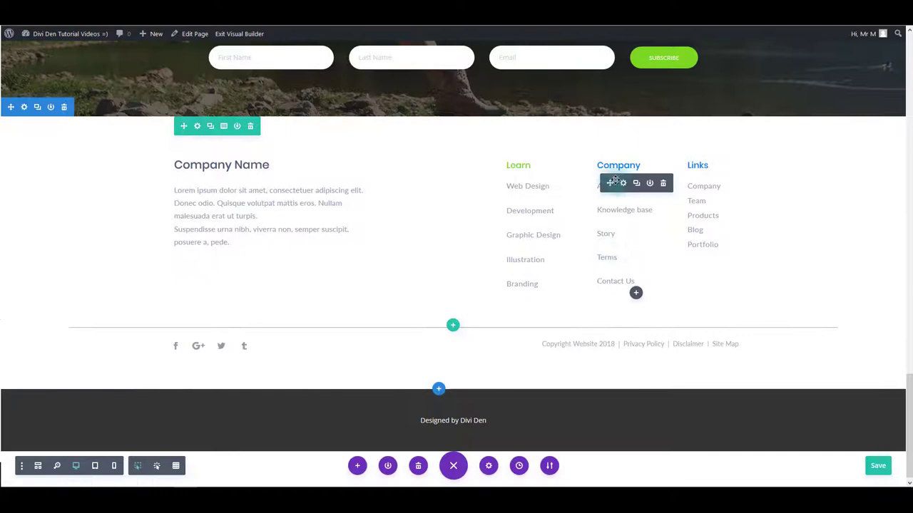
# - Set the Company Call To Action title text color to green #7cda24 and save
pyautogui.click(623, 183)
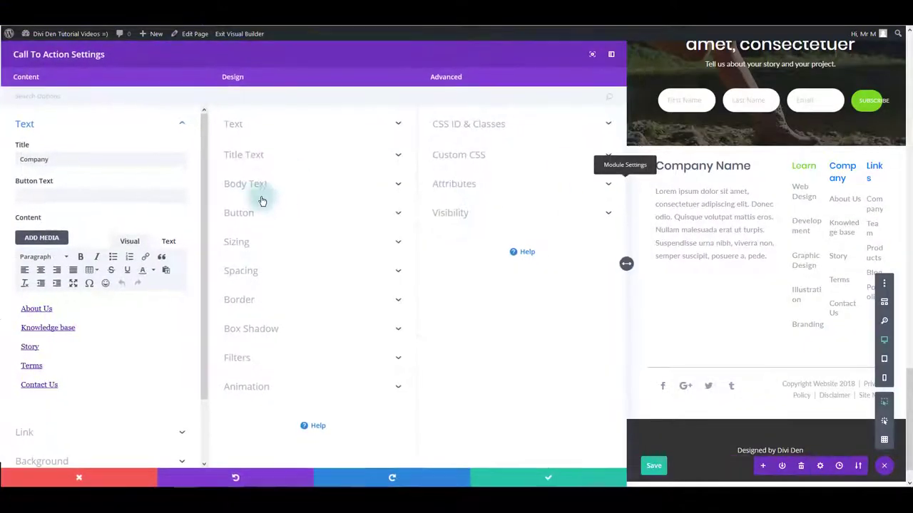
pyautogui.click(251, 165)
pyautogui.scroll(-2, 257, 300)
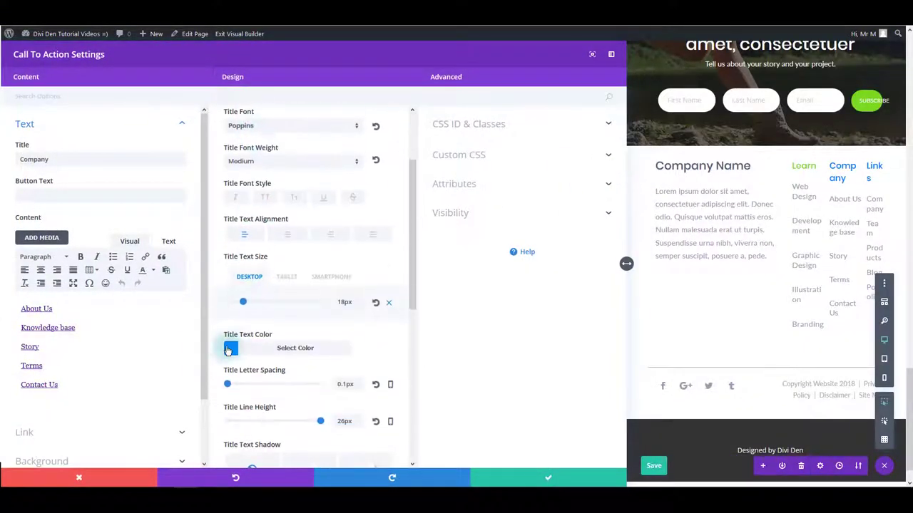
pyautogui.click(263, 349)
pyautogui.scroll(-3, 341, 348)
pyautogui.click(336, 318)
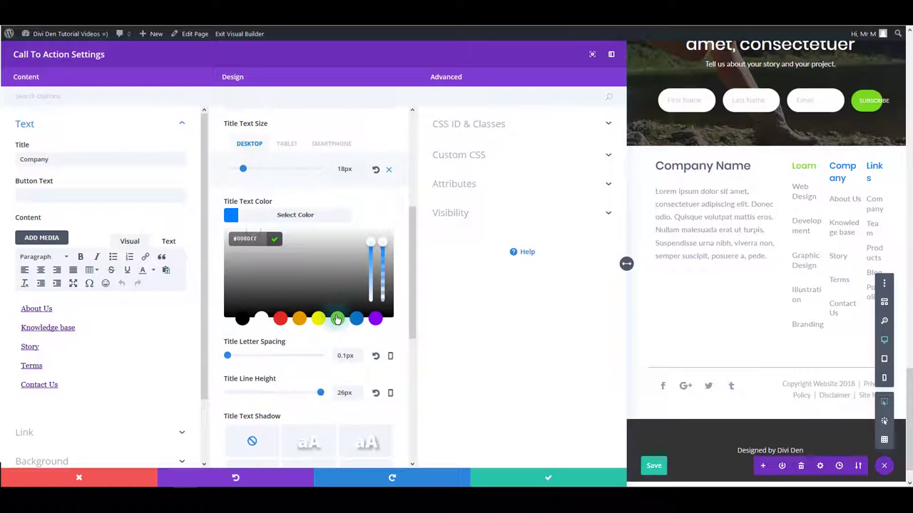
pyautogui.click(558, 484)
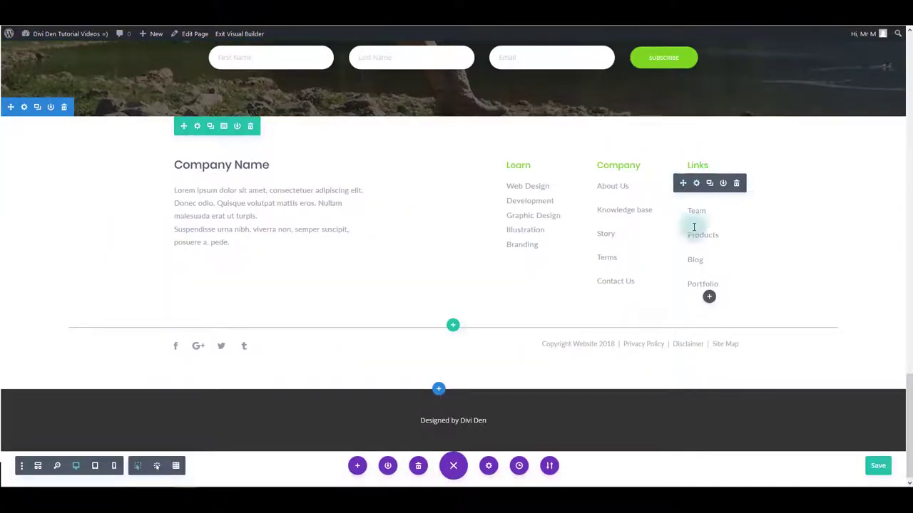
pyautogui.scroll(10, 357, 286)
# - Exit the Visual Builder and scroll the live page to review the green buttons, borders and headings
pyautogui.scroll(4, 225, 226)
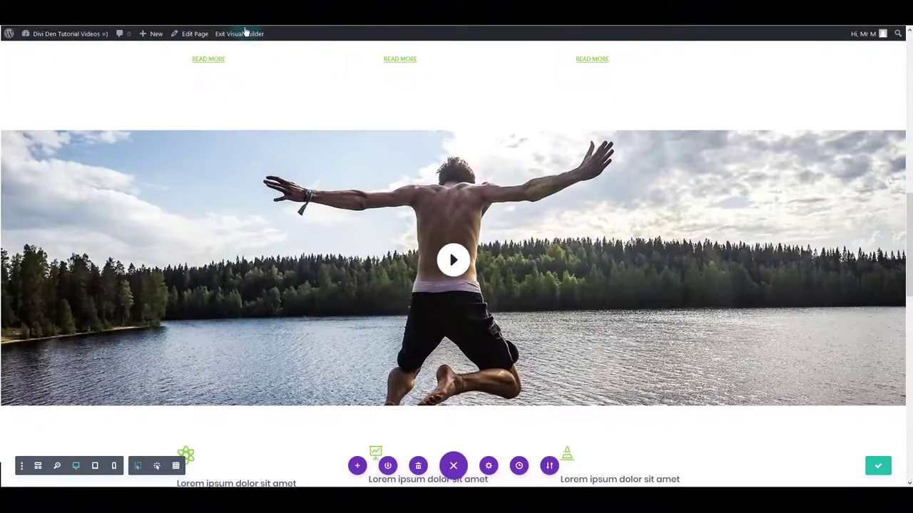
pyautogui.click(246, 35)
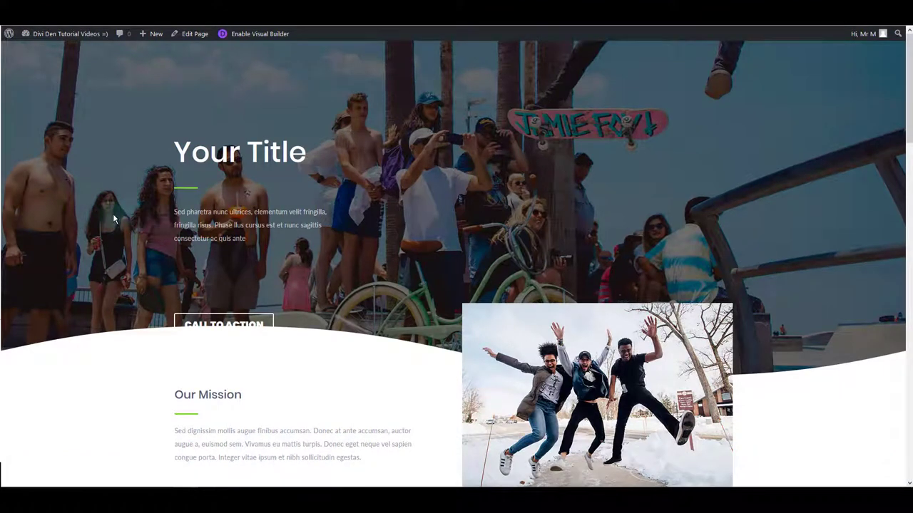
pyautogui.scroll(-2, 121, 216)
pyautogui.scroll(2, 164, 200)
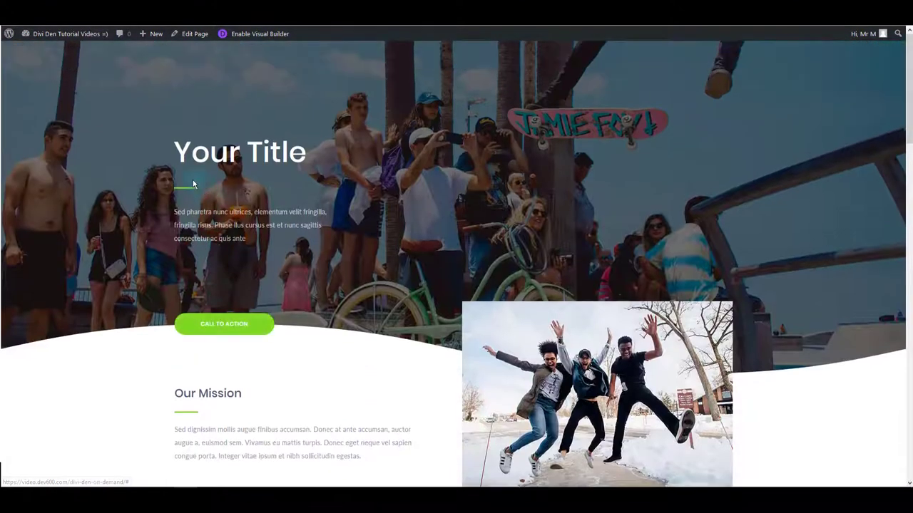
pyautogui.scroll(-1, 213, 225)
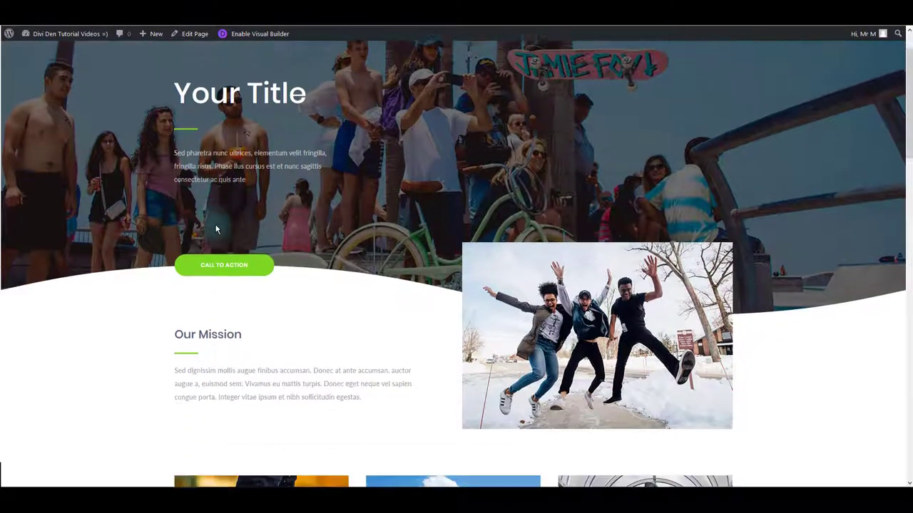
pyautogui.scroll(-3, 235, 261)
pyautogui.scroll(-3, 190, 240)
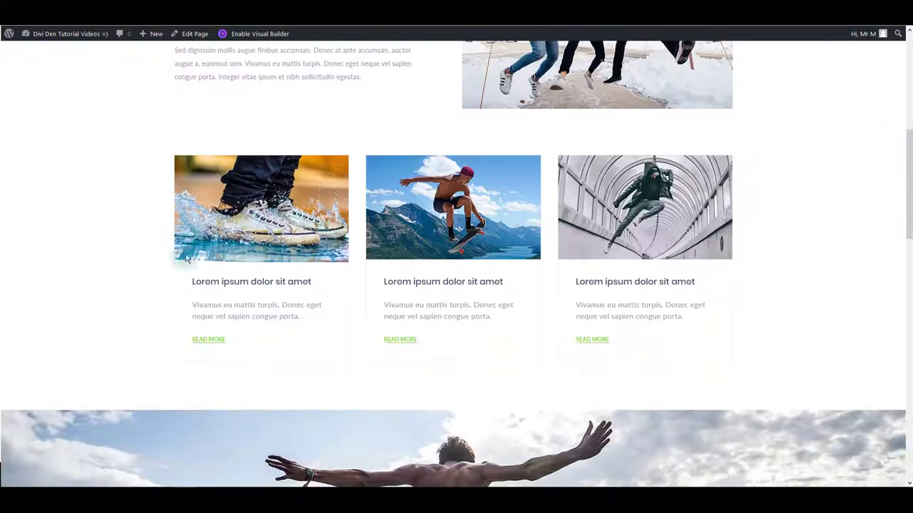
pyautogui.scroll(-9, 633, 259)
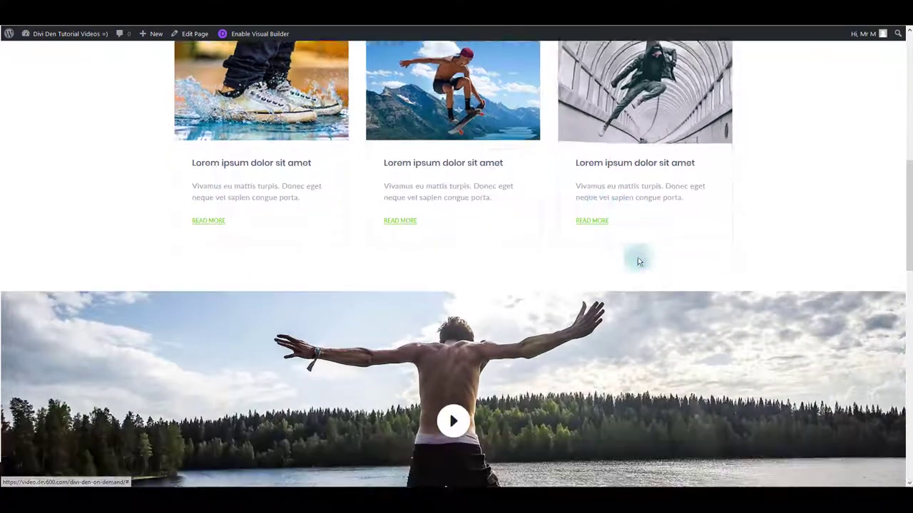
pyautogui.scroll(-5, 271, 200)
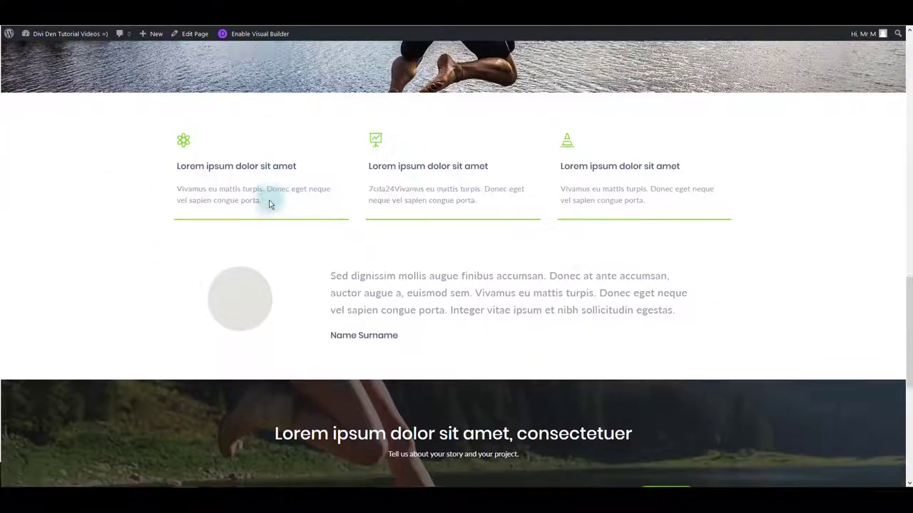
pyautogui.scroll(-2, 730, 225)
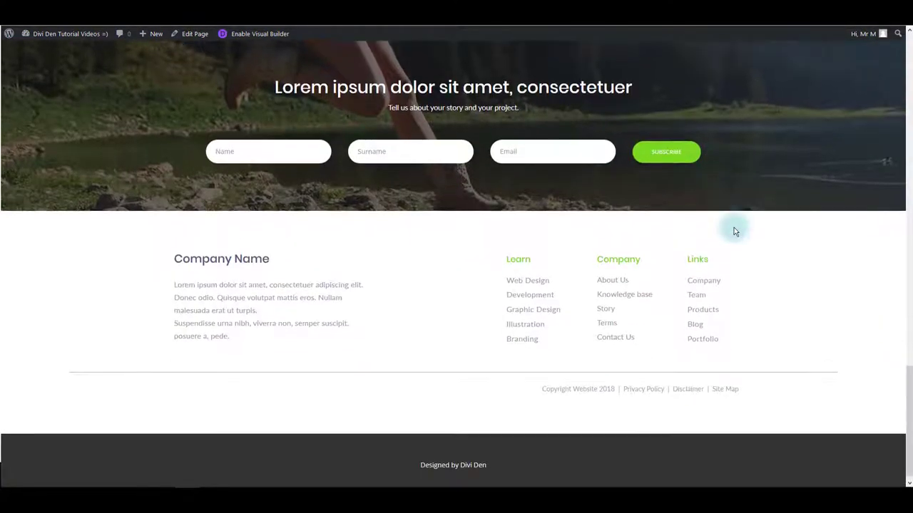